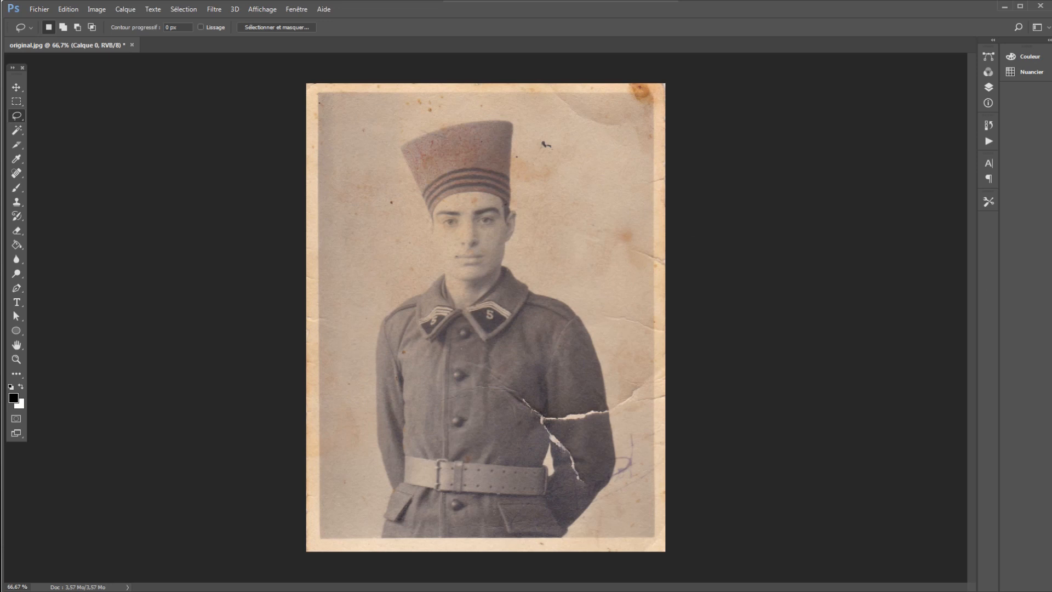
Show the layers list, select the entire photo and copy it.
key("F7")
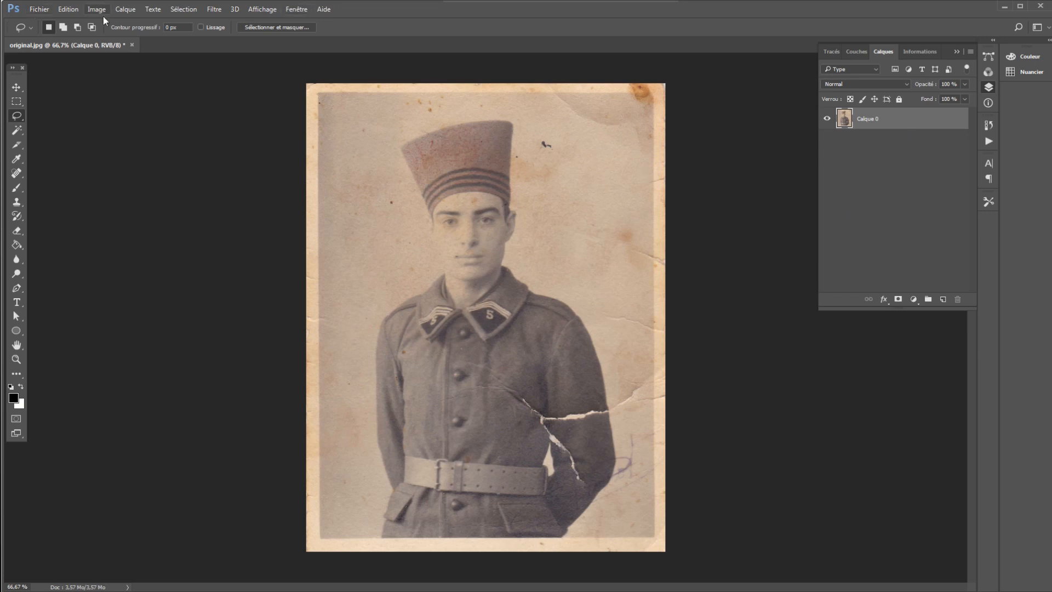
left_click(185, 9)
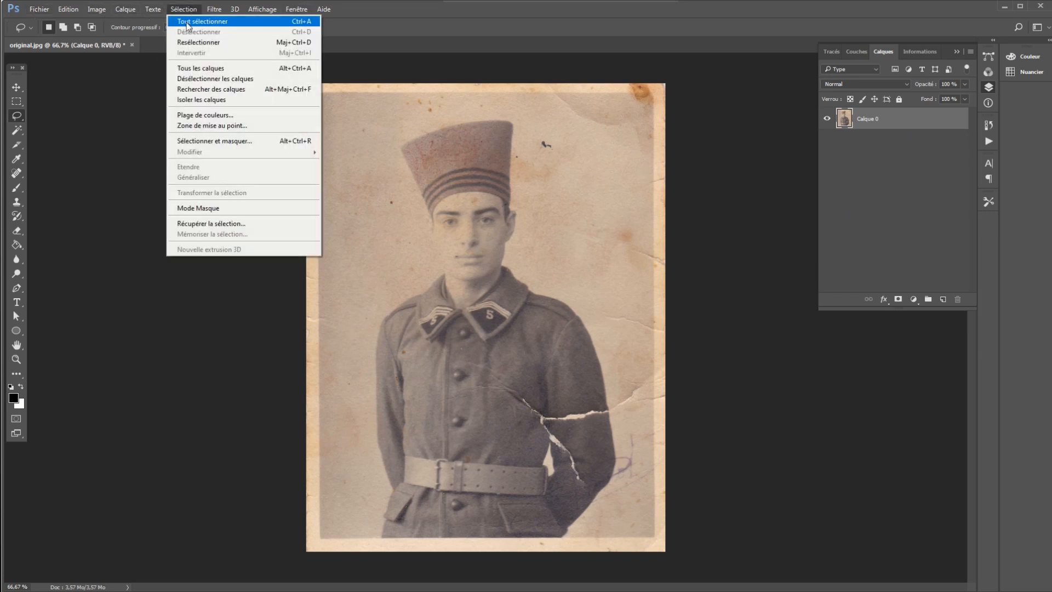
left_click(203, 21)
left_click(64, 9)
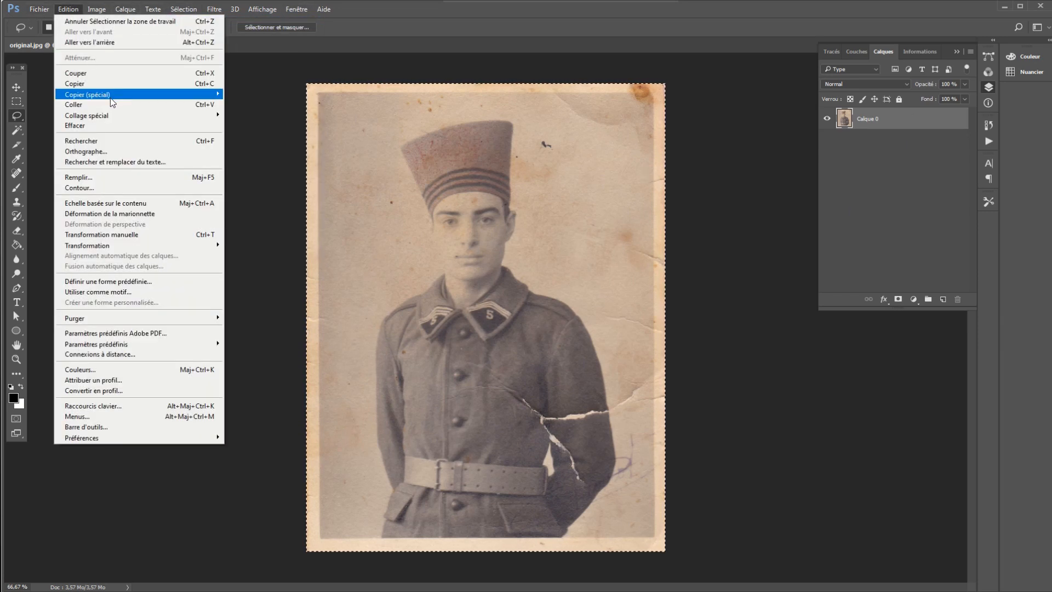
left_click(105, 83)
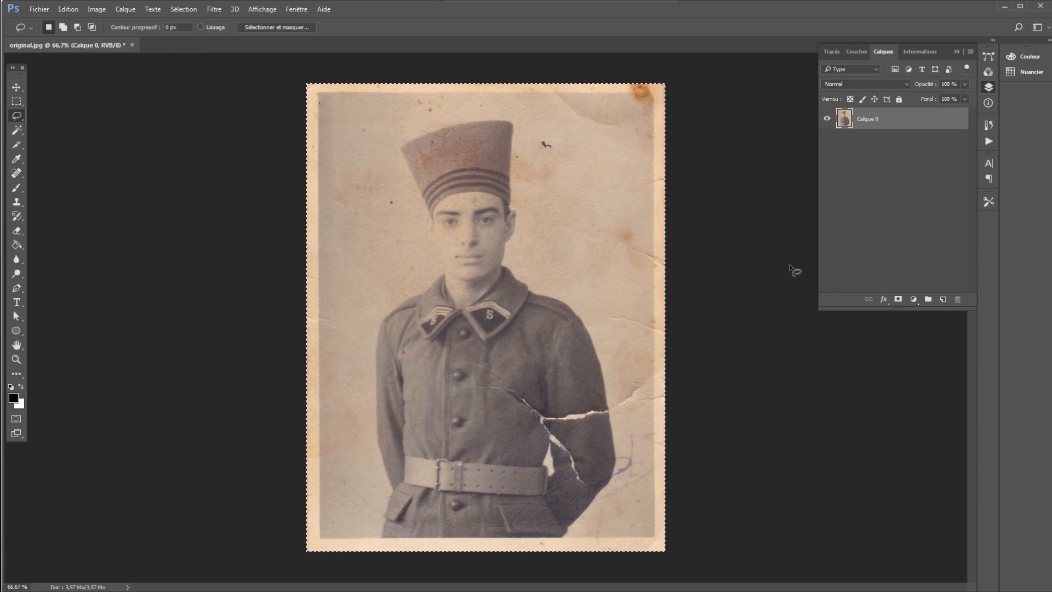
Convert the photo to grayscale mode, discarding its colour information.
left_click(95, 9)
mouse_move(214, 21)
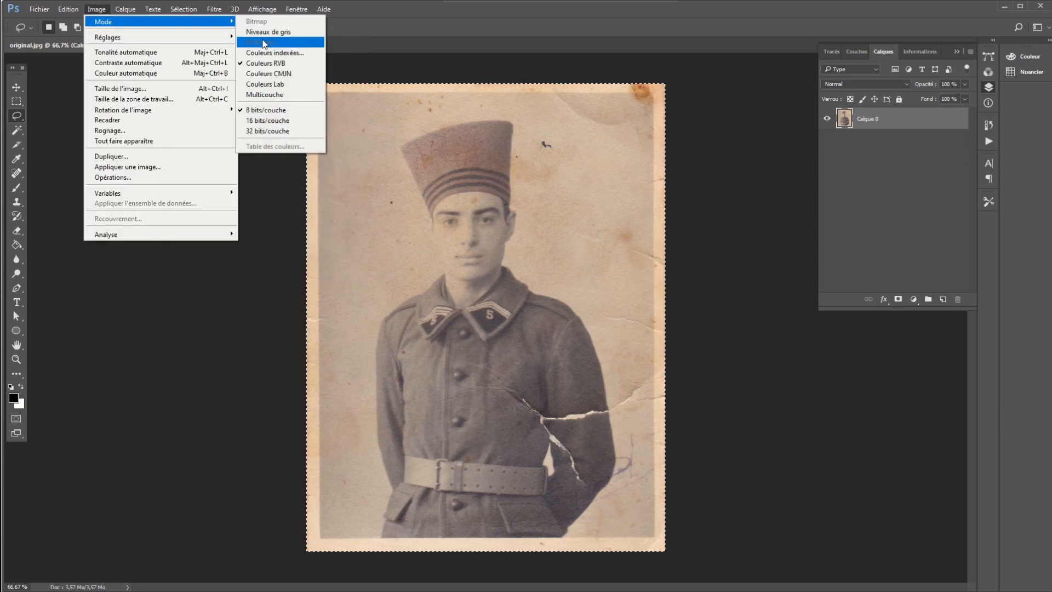
left_click(268, 33)
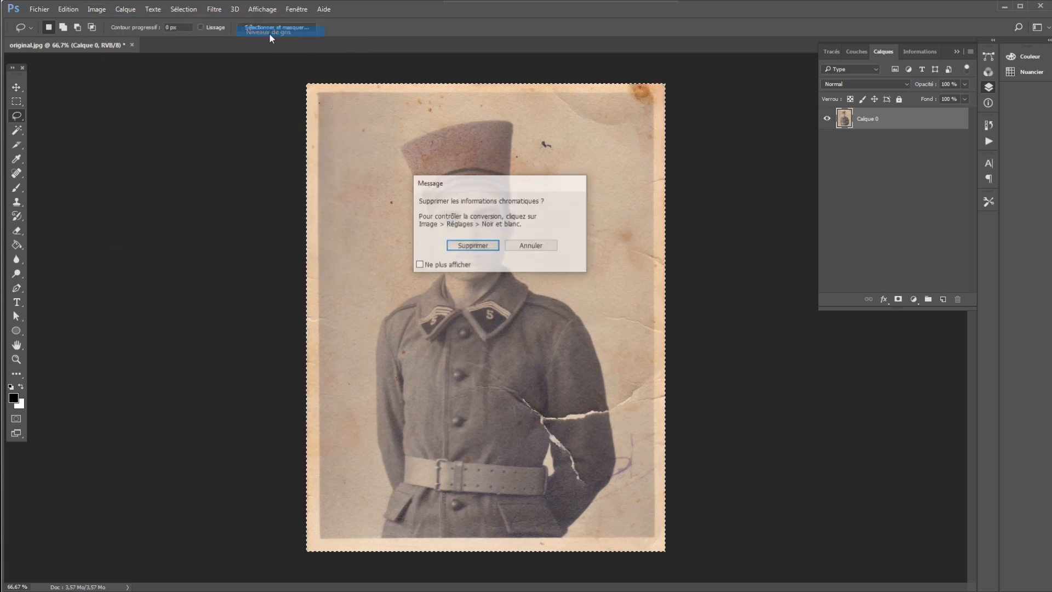
left_click(467, 247)
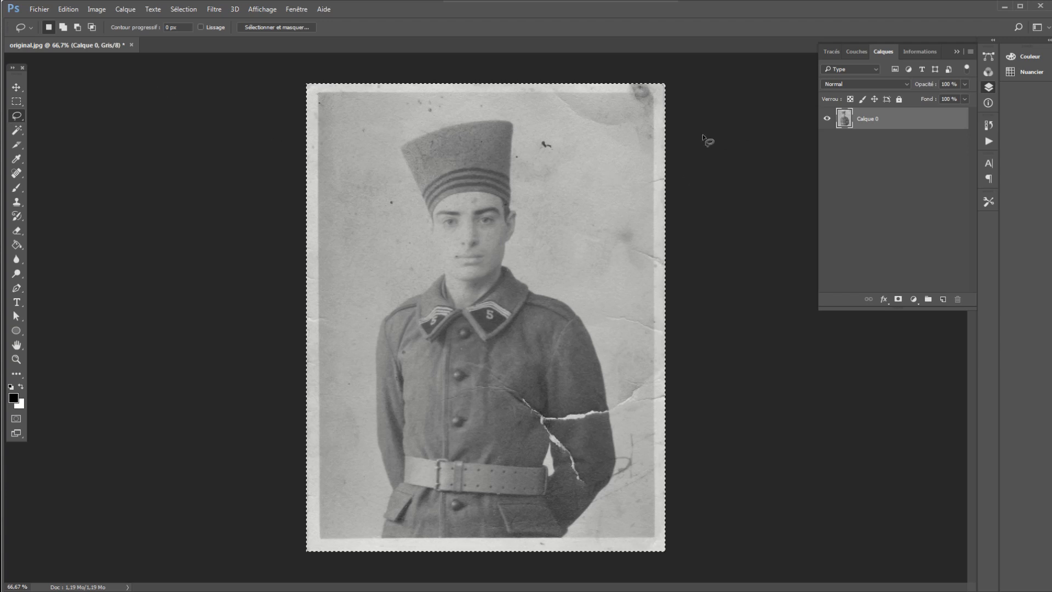
Switch the grayscale image back to RGB colour mode.
left_click(97, 10)
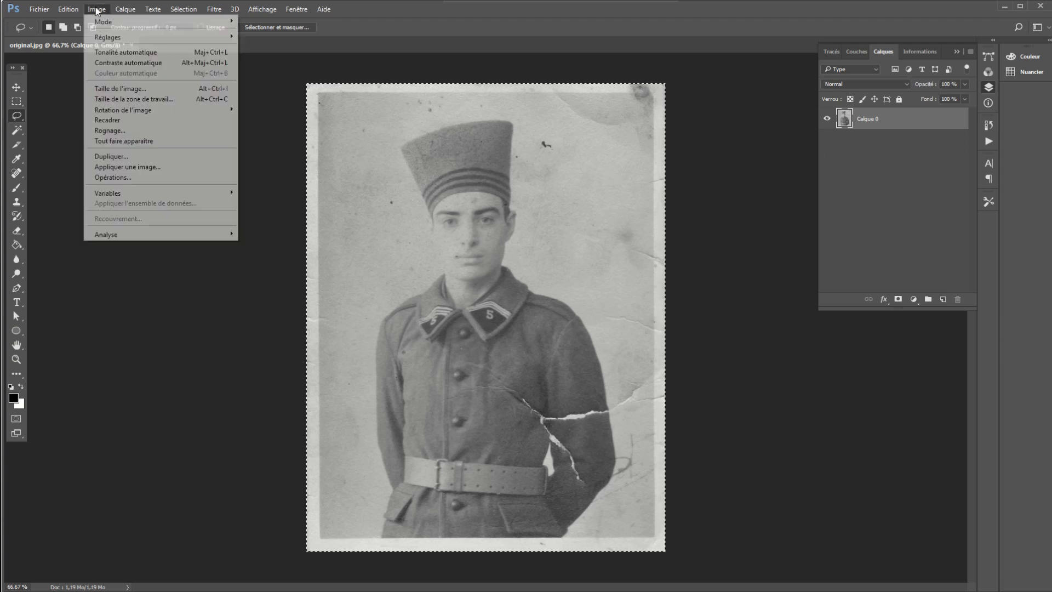
mouse_move(116, 36)
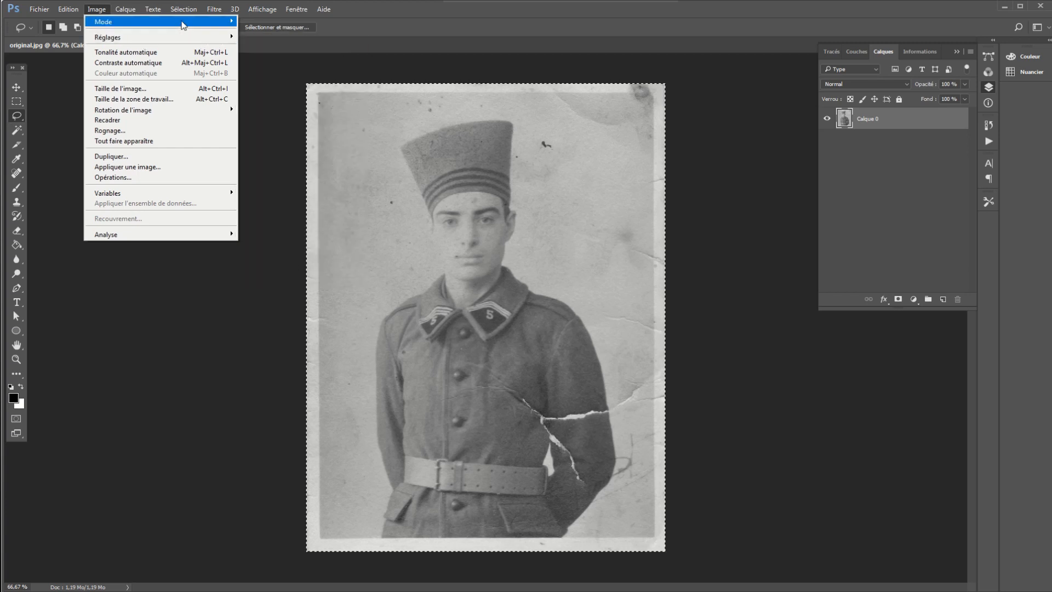
mouse_move(219, 22)
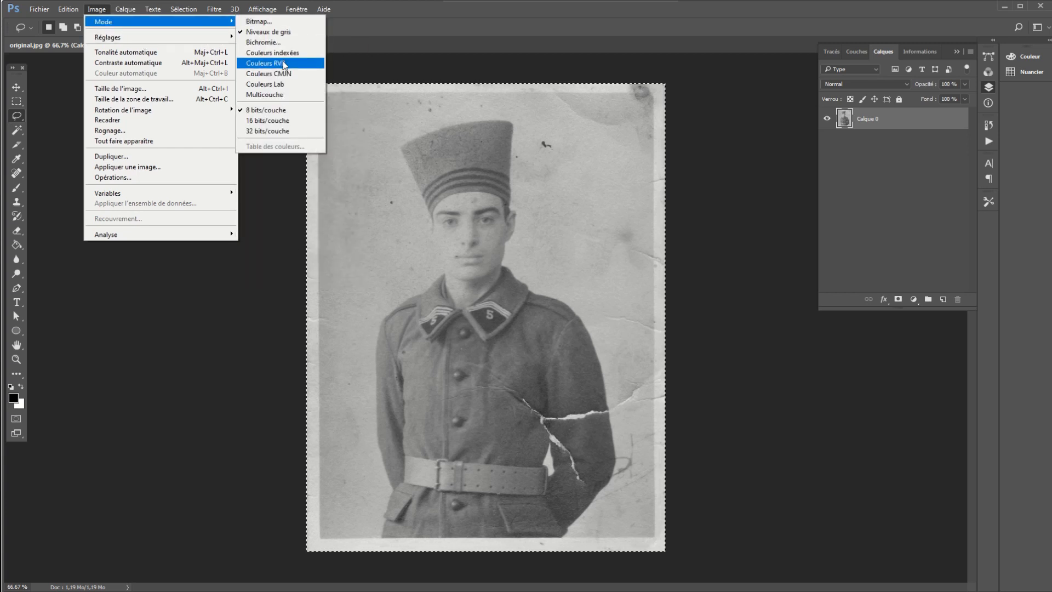
left_click(296, 63)
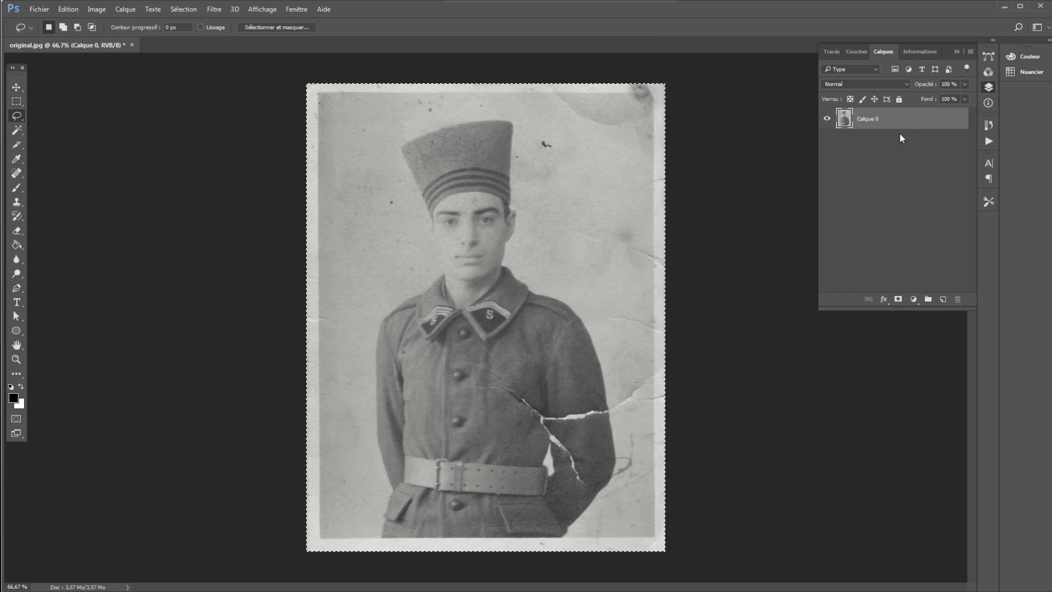
Paste the copied colour photo as a new layer beneath the grayscale Calque 0 and hide it.
left_click(68, 9)
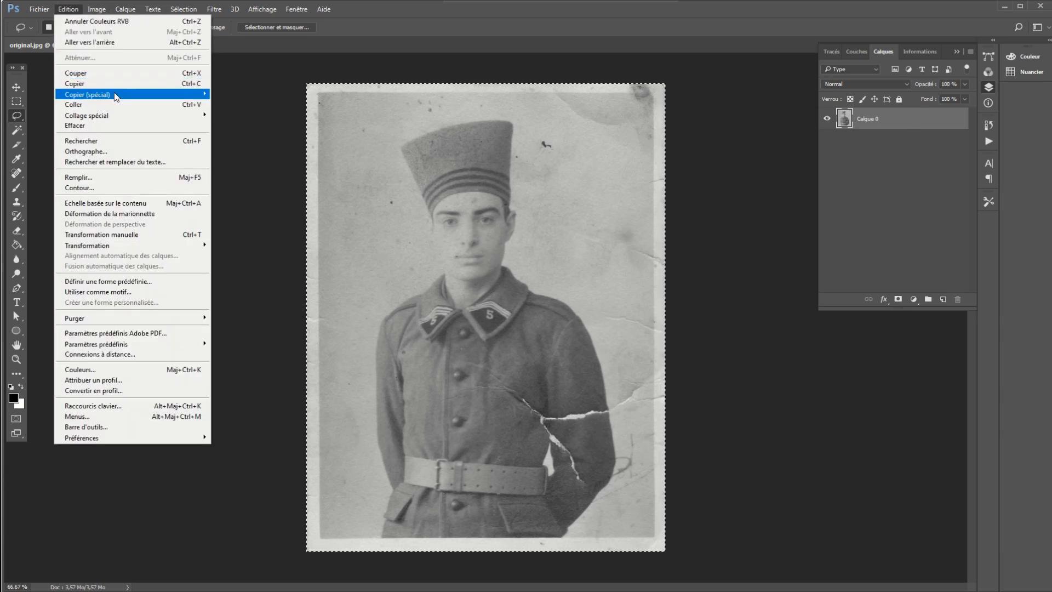
left_click(108, 108)
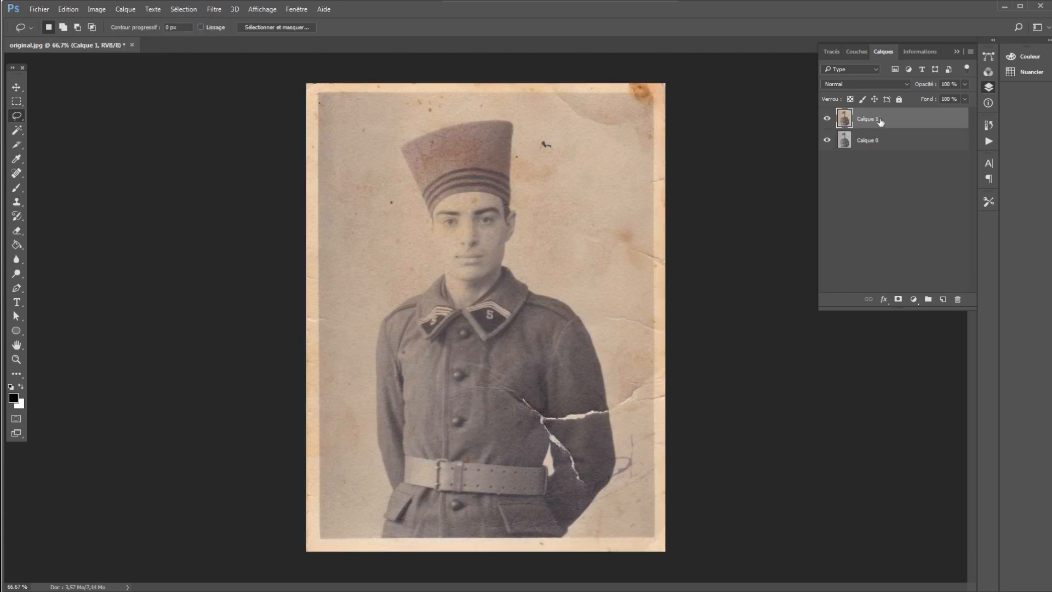
left_click_drag(877, 123, 883, 147)
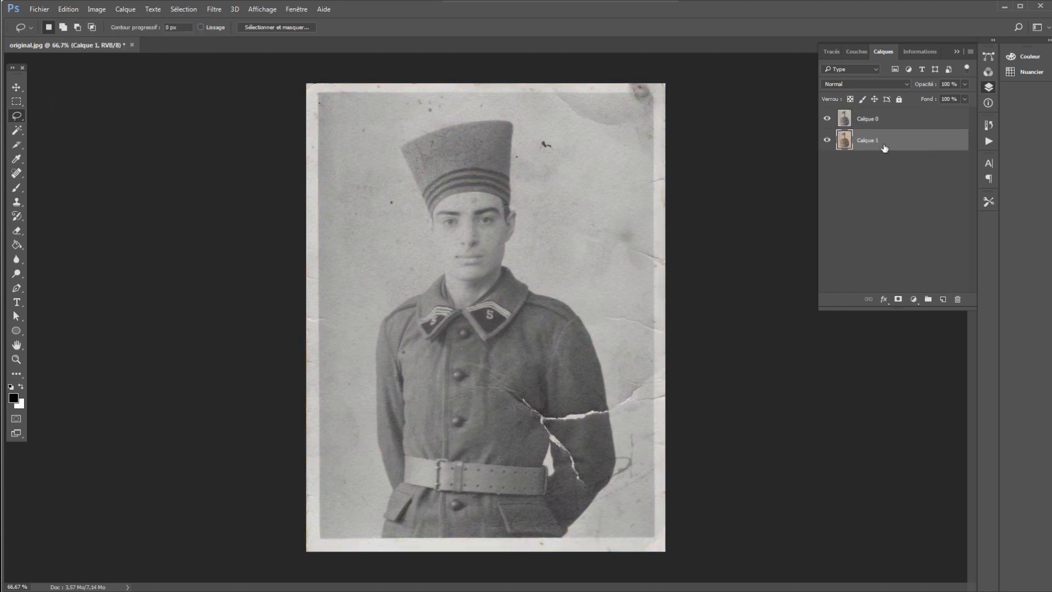
left_click(826, 143)
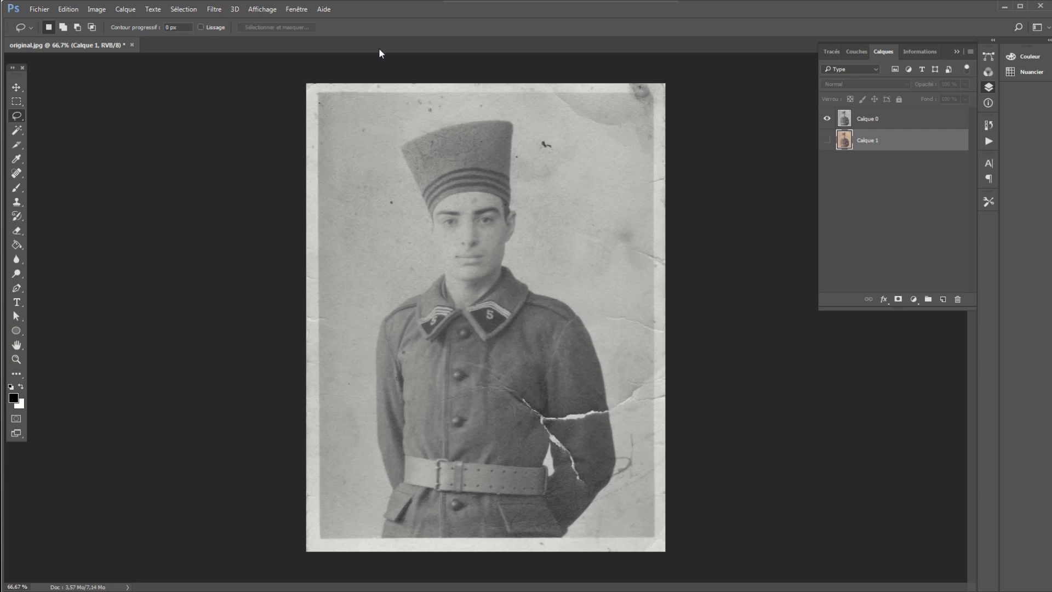
Apply the Camera Raw filter to the grayscale Calque 0 with Whites +6, Blacks -69 and Exposure -0.15.
left_click(214, 9)
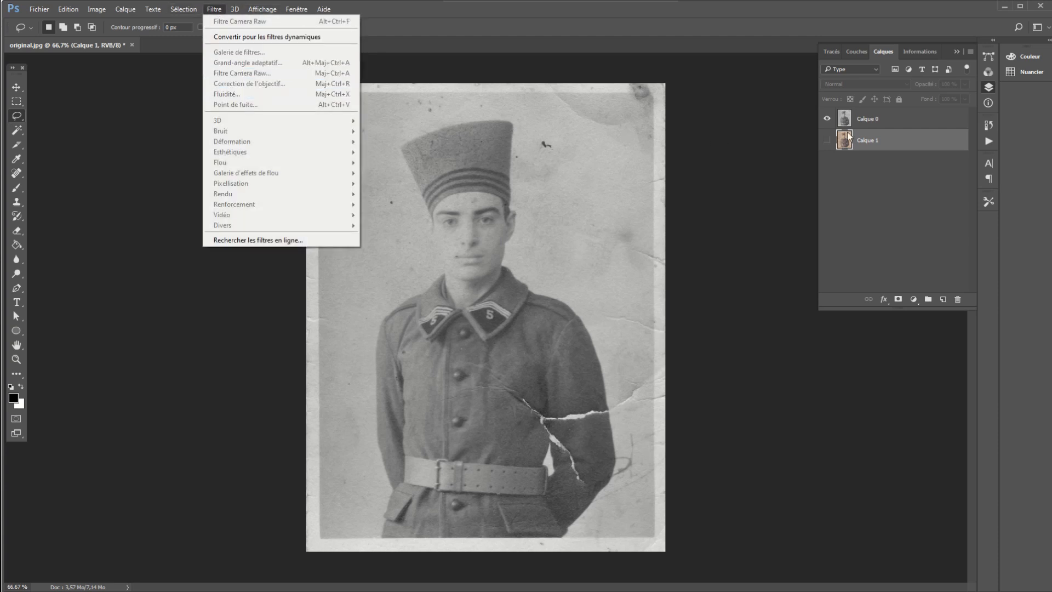
left_click(884, 120)
left_click(884, 120)
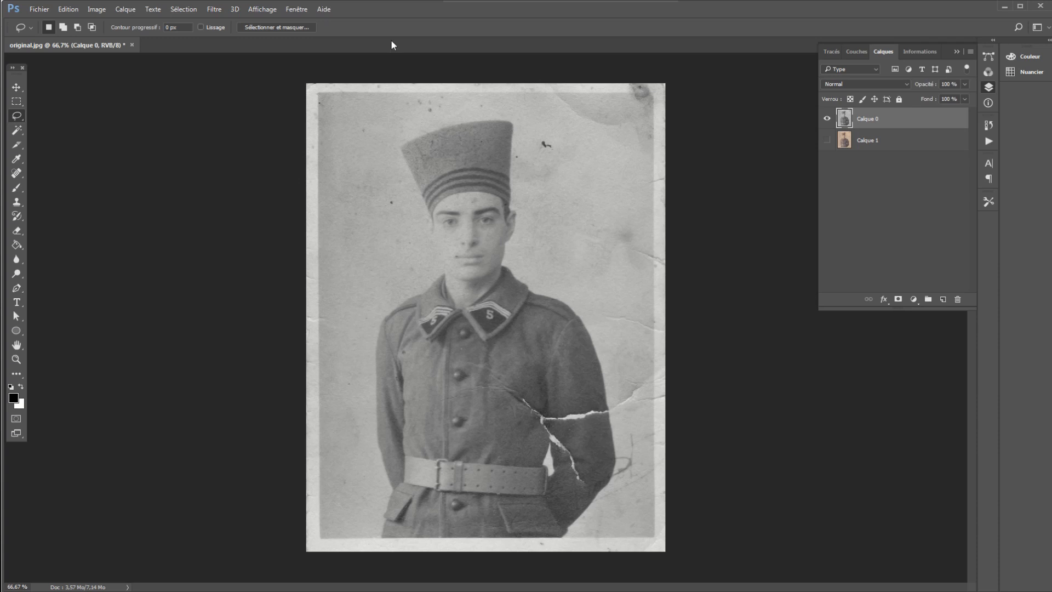
left_click(213, 8)
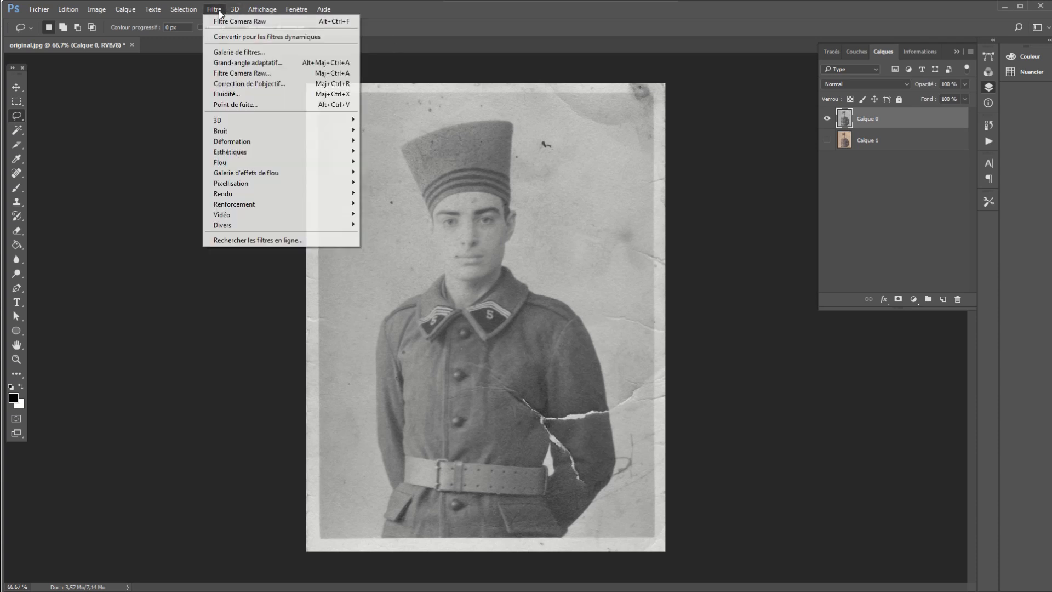
left_click(258, 75)
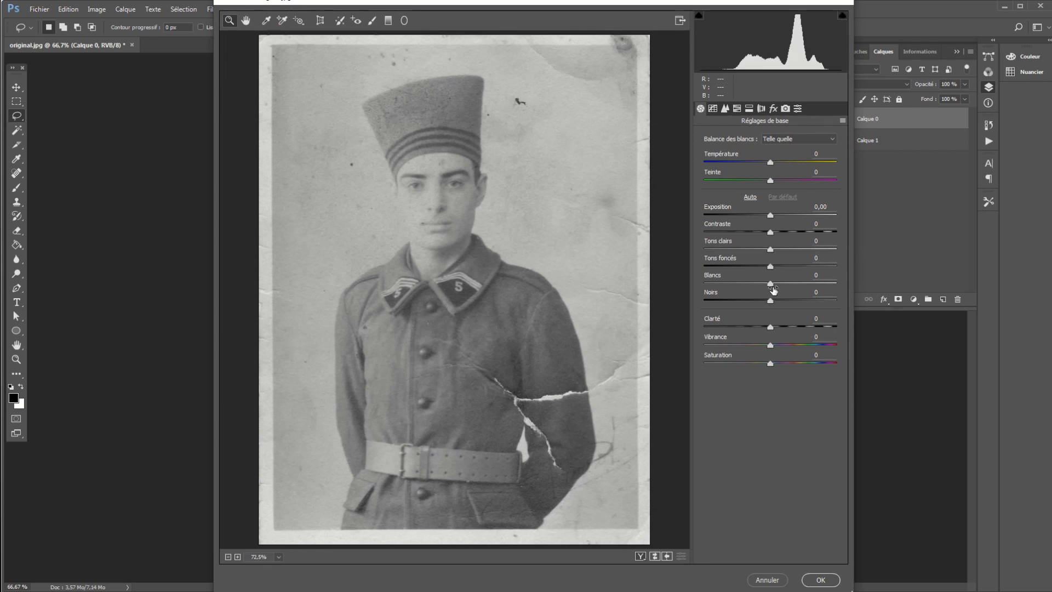
left_click_drag(773, 290, 726, 300)
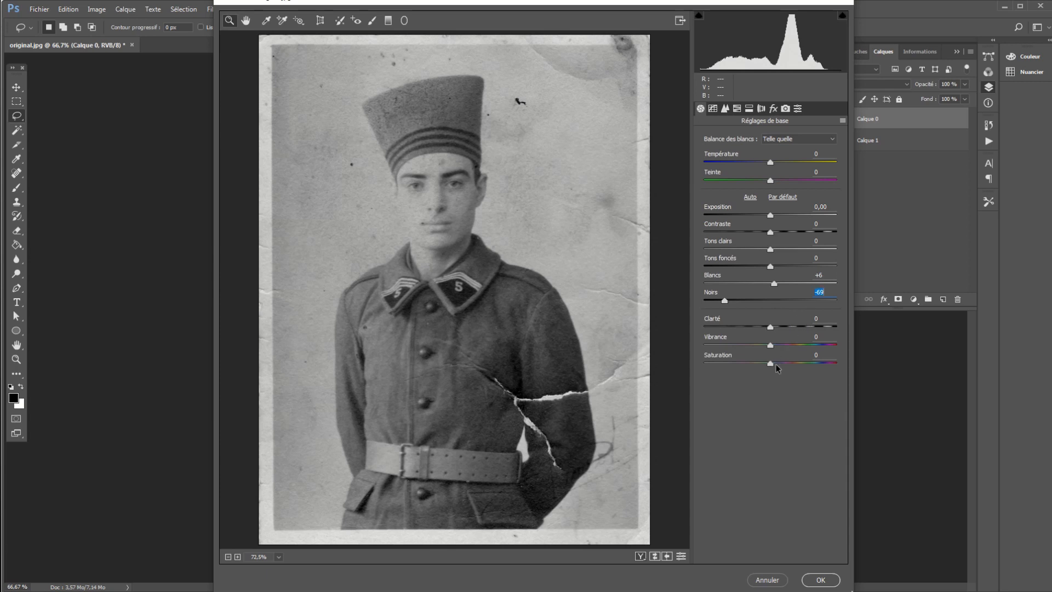
left_click(770, 216)
left_click_drag(772, 218, 770, 222)
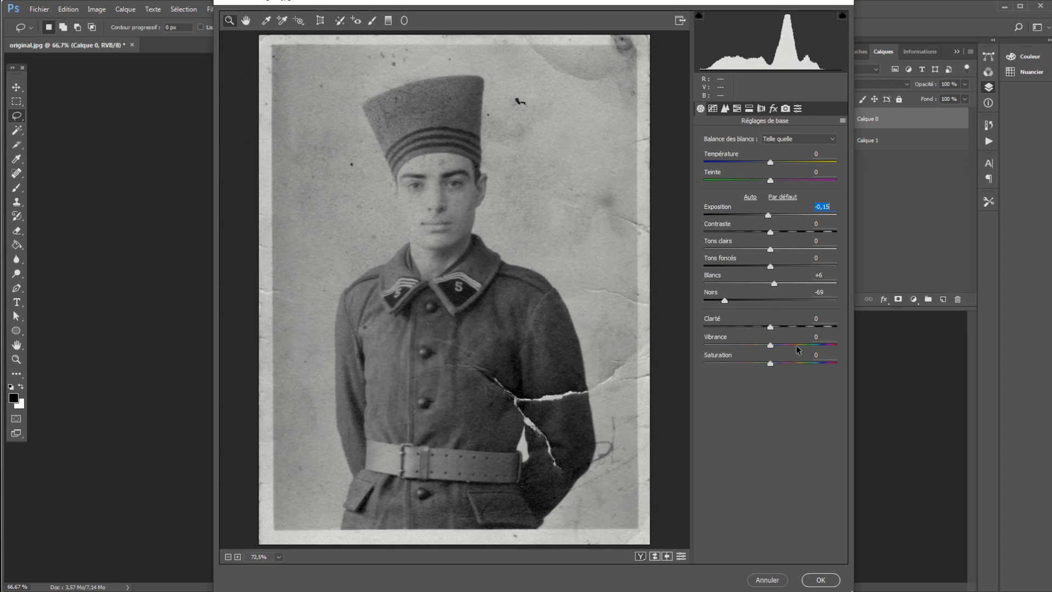
left_click(827, 583)
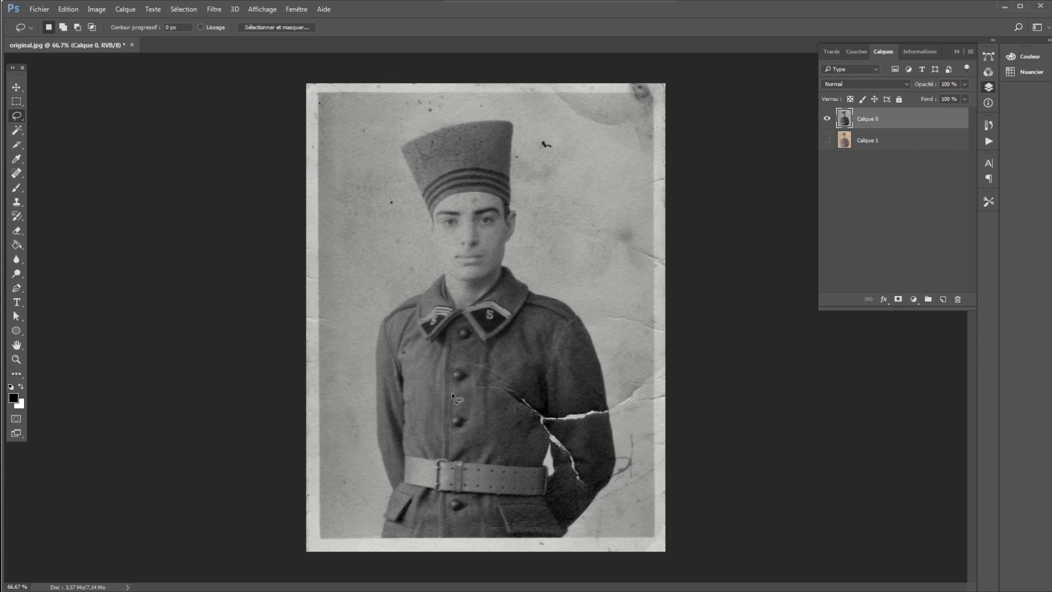
Cover the horizontal white tear across the sleeve with nearby jacket fabric, using a 26 px Clone Stamp brush.
left_click(17, 204)
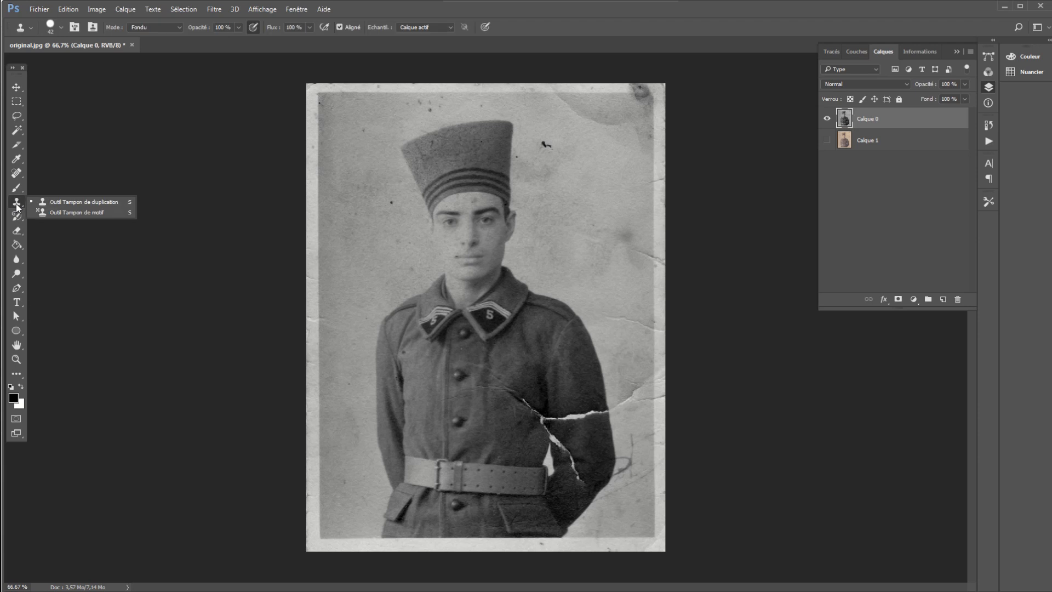
left_click(78, 203)
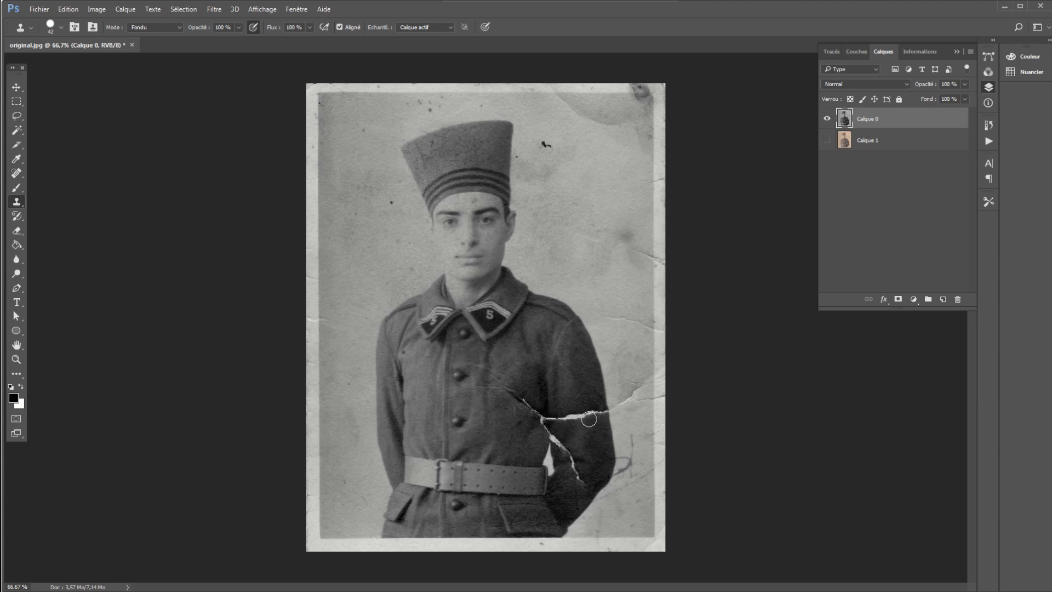
left_click(61, 26)
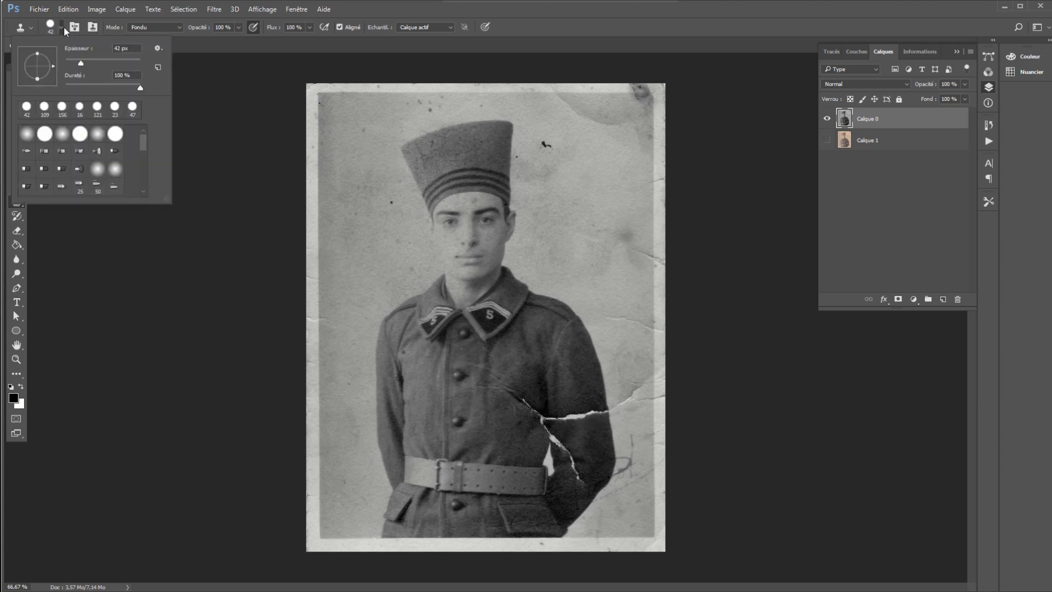
left_click(74, 61)
left_click(557, 426, "alt")
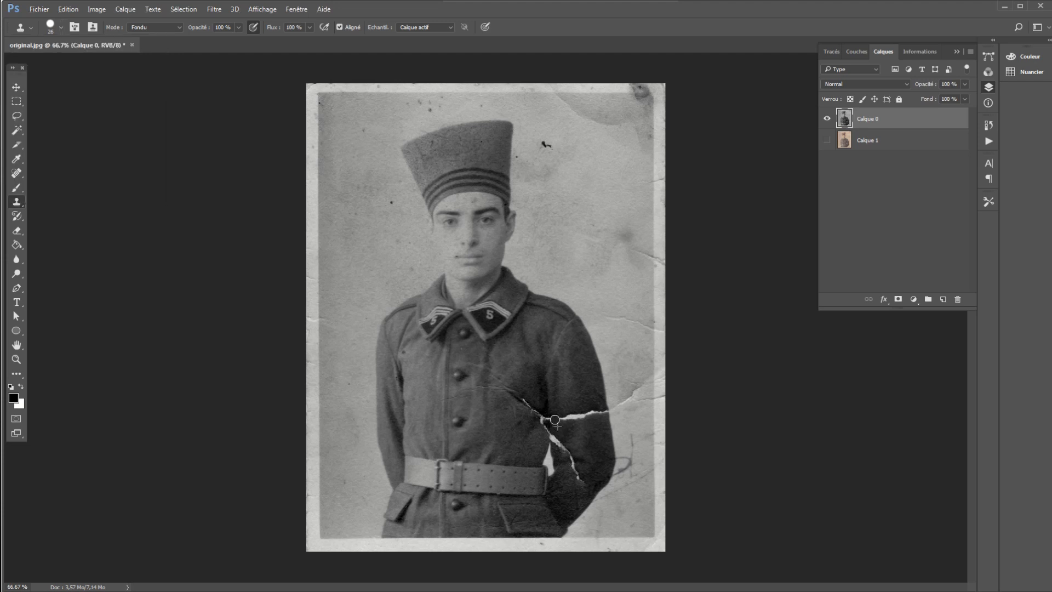
left_click(555, 420)
left_click(563, 419)
left_click(566, 418)
left_click_drag(565, 419, 572, 417)
left_click(575, 418)
left_click(566, 418)
left_click(580, 418)
left_click(585, 414)
left_click_drag(589, 413, 594, 413)
left_click(601, 411)
left_click(602, 411)
left_click(597, 404)
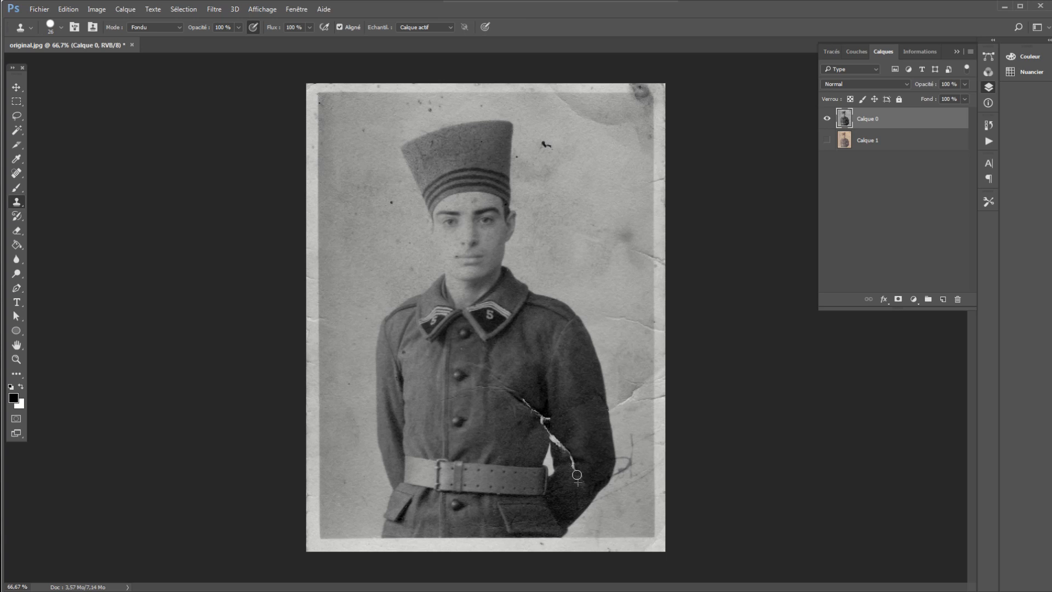
Clone out the diagonal tear running from the chest to the sleeve, reducing the brush to 14 px for its fine crease.
left_click_drag(577, 474, 572, 470)
left_click_drag(520, 402, 523, 404)
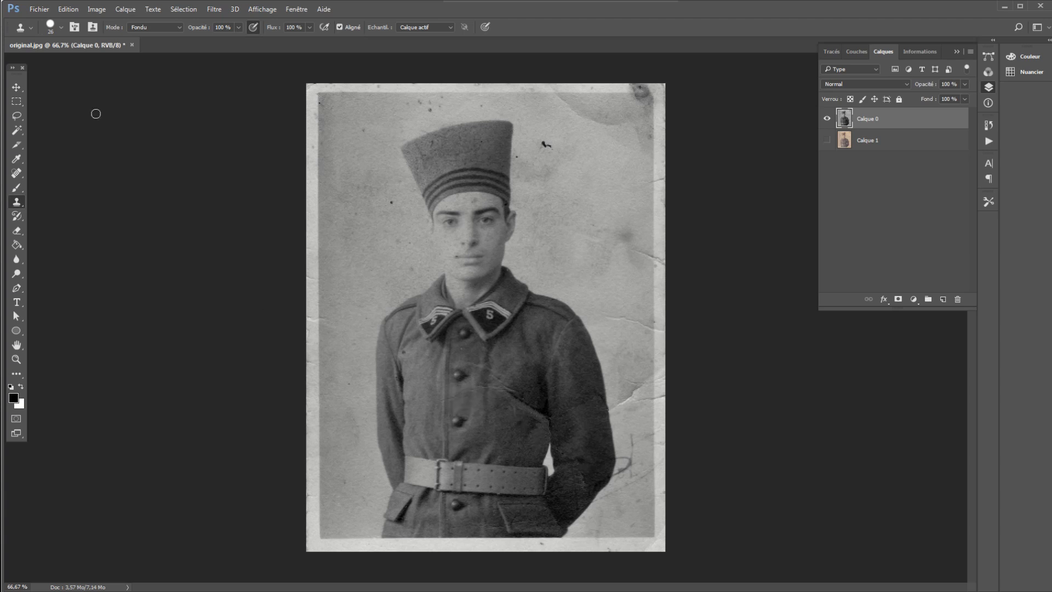
left_click(62, 27)
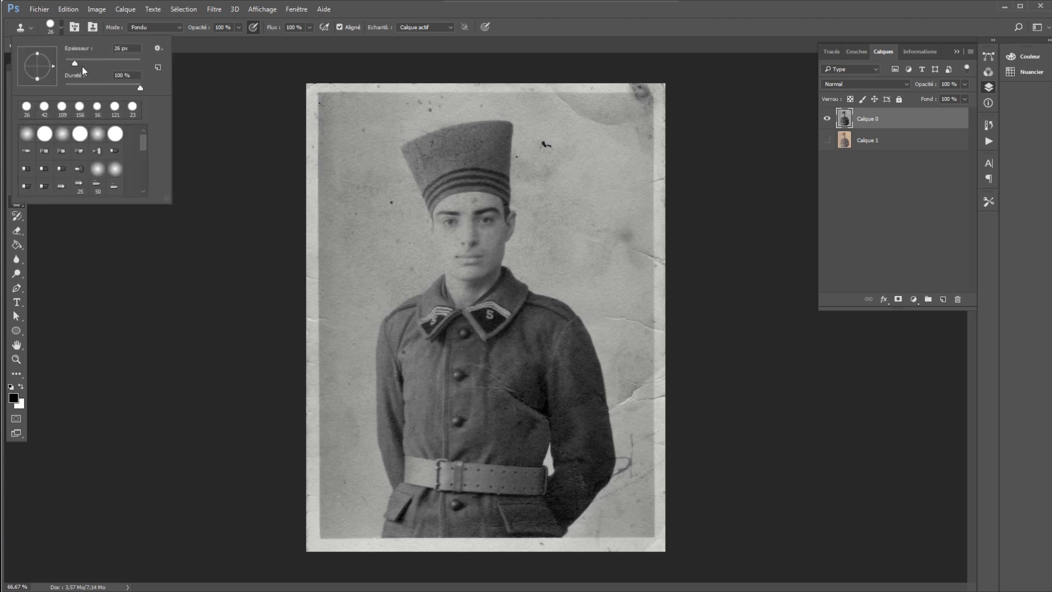
left_click_drag(75, 63, 71, 65)
key("Return")
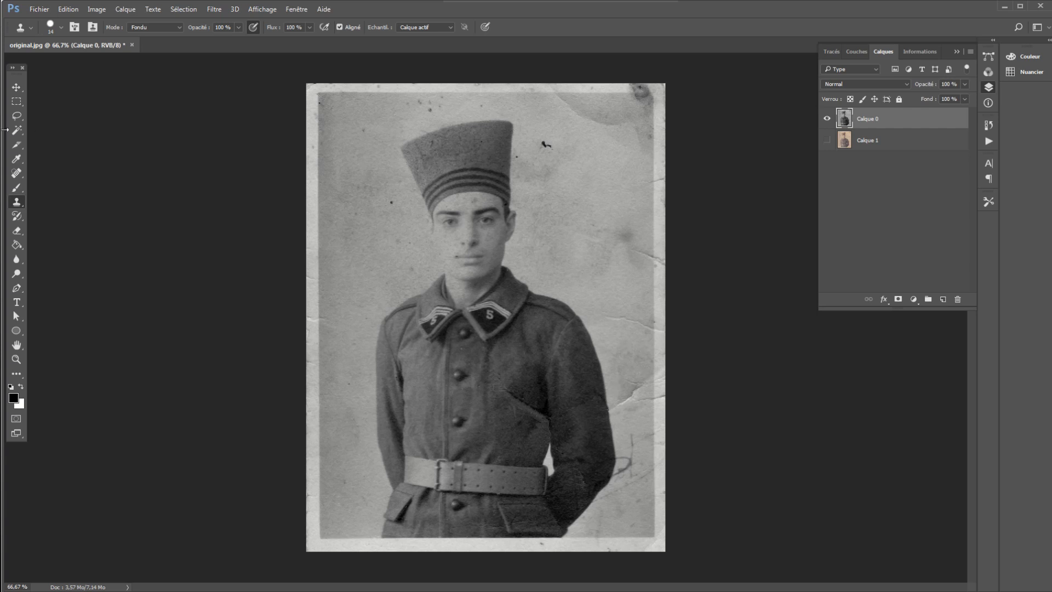
Clone clean background over the creases beside and above the soldier's shoulder with a 20 px brush.
left_click(60, 29)
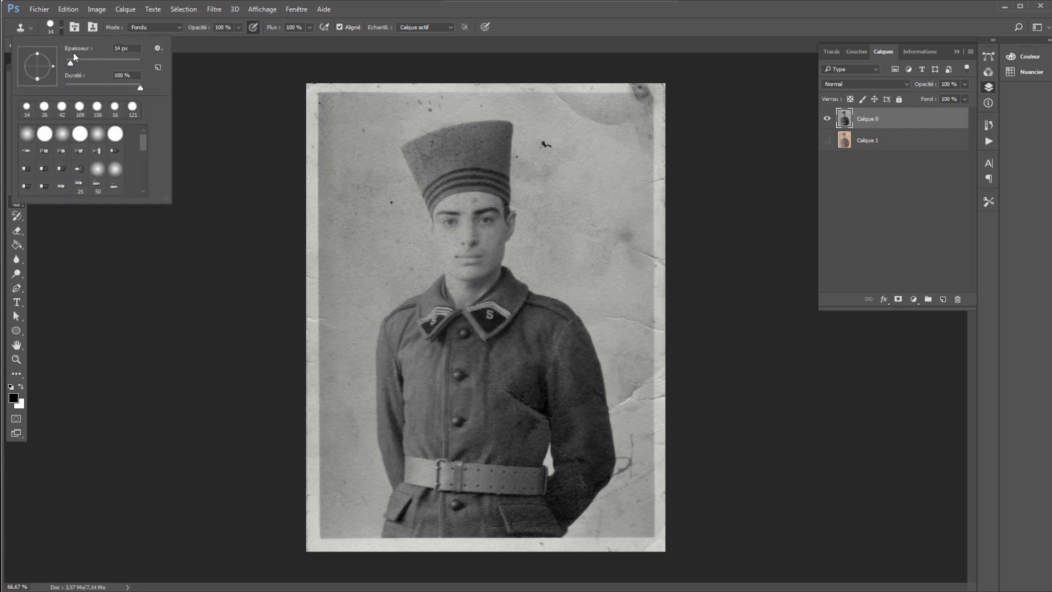
left_click_drag(71, 58, 74, 61)
left_click(606, 326)
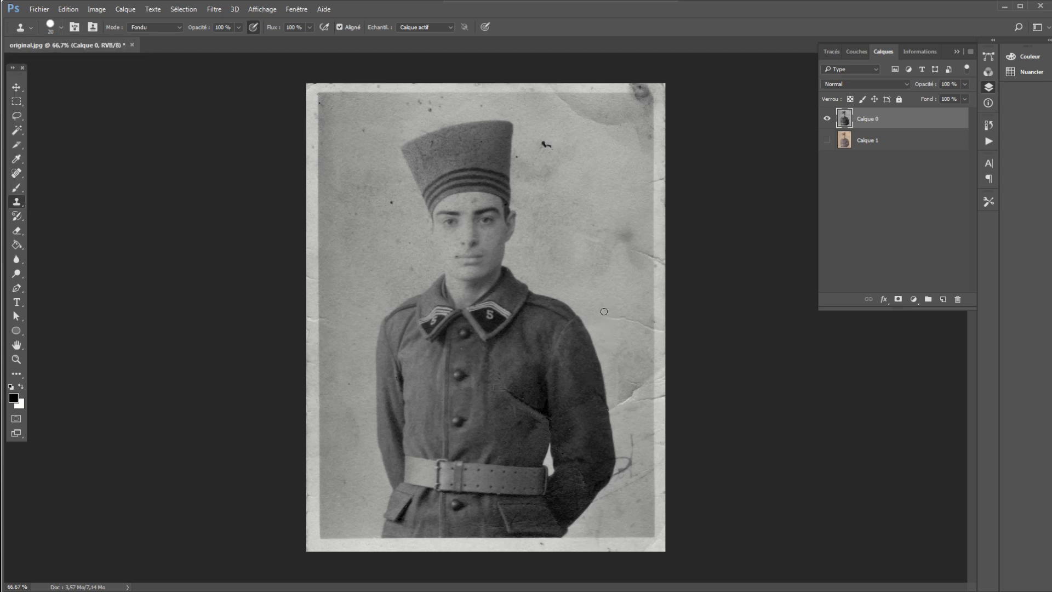
left_click(608, 314)
left_click_drag(613, 318, 623, 321)
left_click(607, 315)
left_click(626, 320)
left_click(631, 320)
left_click_drag(640, 322, 645, 331)
mouse_move(640, 252)
left_mouse_down()
mouse_move(648, 256)
mouse_move(635, 252)
left_mouse_up()
Clone out the dark ink mark beside the hat and the small spots in the background above it.
left_click(545, 145)
left_click(549, 155, "alt")
left_click(542, 146)
left_click(420, 103)
left_click(437, 107)
Step back one edit and sample clean background beside the lower sleeve for cloning.
left_click(68, 8)
left_click(82, 42)
left_click(620, 489, "alt")
Use the Patch tool to cover the ink mark and small spots beside the lower sleeve with clean background.
left_click(17, 173)
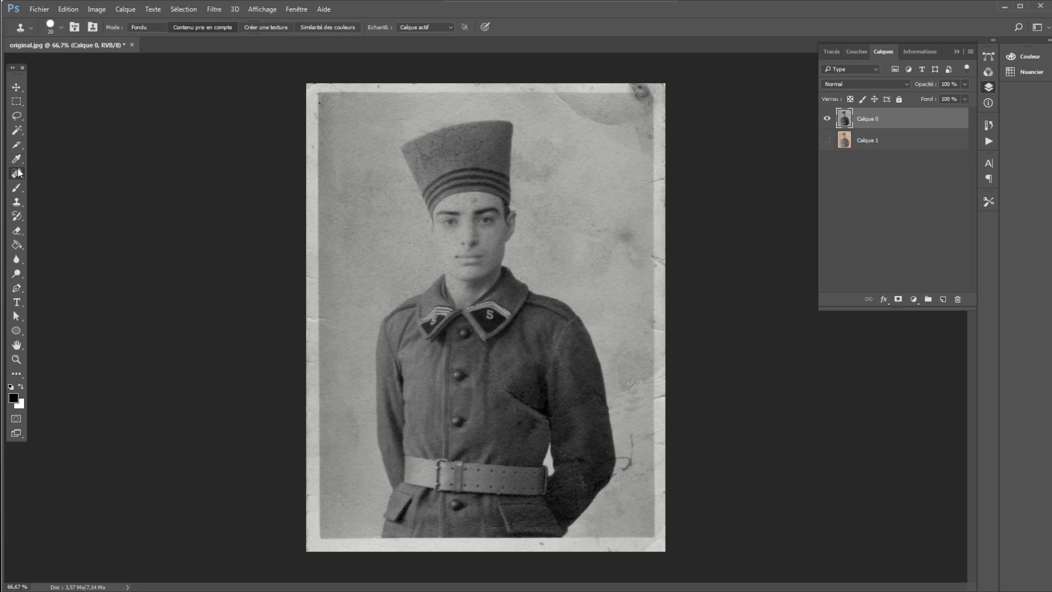
left_click(58, 195)
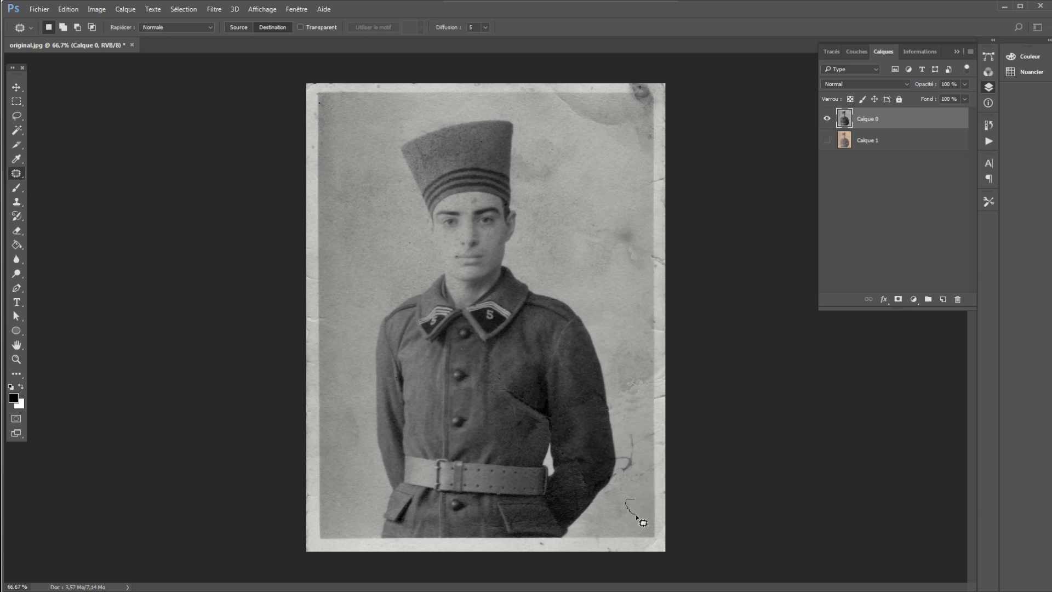
left_click_drag(647, 517, 630, 498)
left_click_drag(634, 503, 636, 443)
left_click(636, 449)
left_click_drag(634, 481, 638, 497)
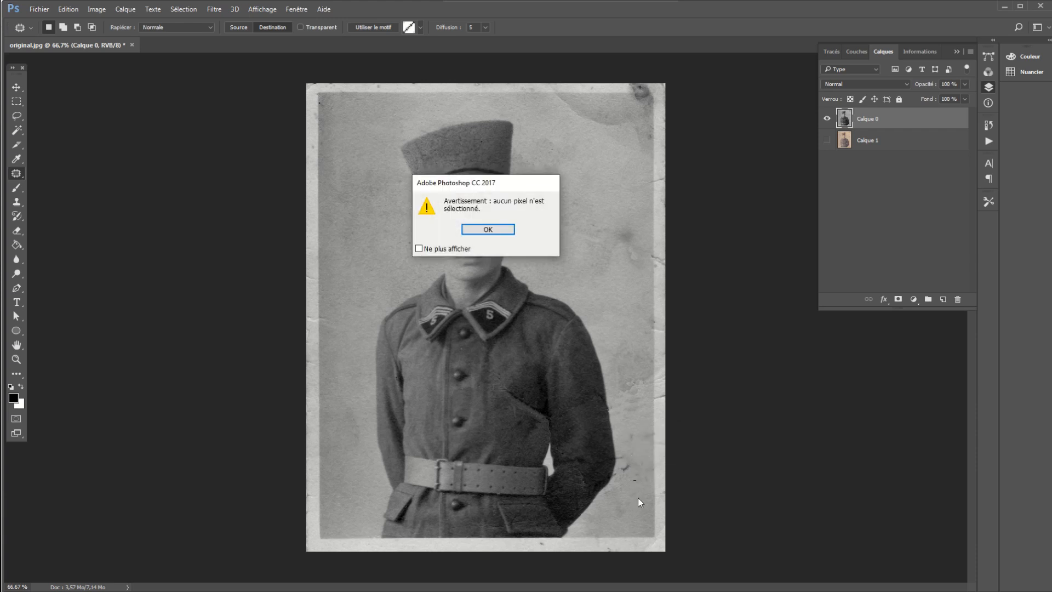
left_click(488, 230)
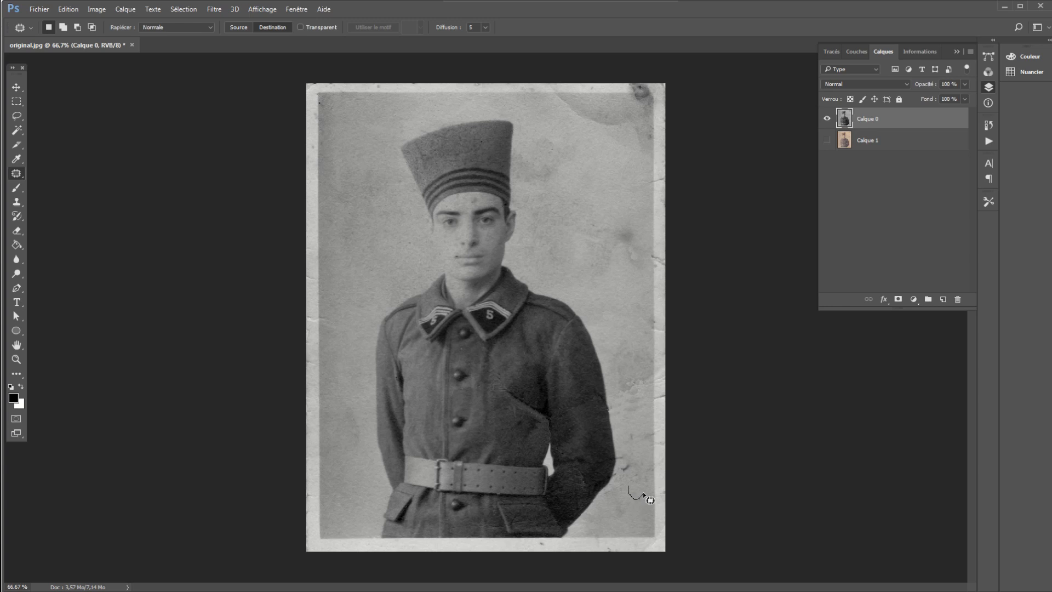
mouse_move(644, 493)
left_mouse_down()
mouse_move(622, 473)
mouse_move(627, 490)
mouse_move(607, 497)
mouse_move(609, 514)
mouse_move(584, 531)
mouse_move(625, 526)
mouse_move(637, 472)
left_mouse_up()
Patch the stains in the background on both sides of the hat with clean background texture.
left_click_drag(636, 458, 606, 124)
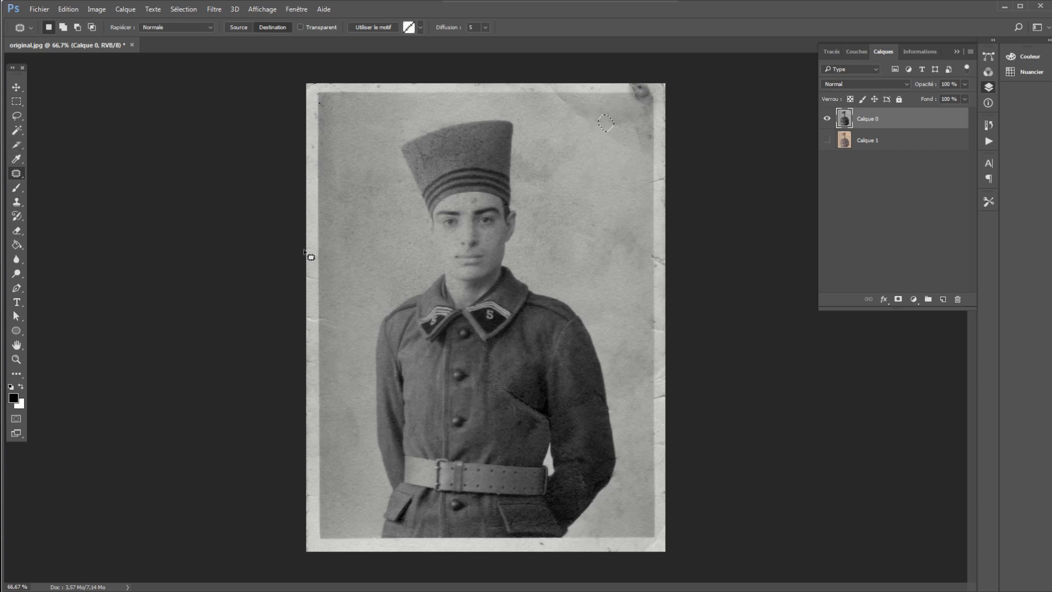
left_click(602, 189)
mouse_move(578, 174)
left_mouse_down()
mouse_move(621, 183)
mouse_move(635, 164)
mouse_move(580, 137)
mouse_move(561, 144)
mouse_move(596, 124)
mouse_move(581, 120)
mouse_move(612, 137)
mouse_move(620, 181)
mouse_move(580, 162)
mouse_move(587, 169)
mouse_move(562, 173)
mouse_move(578, 218)
mouse_move(590, 221)
mouse_move(585, 262)
mouse_move(629, 270)
mouse_move(624, 226)
mouse_move(590, 261)
mouse_move(598, 274)
mouse_move(568, 278)
mouse_move(576, 269)
mouse_move(646, 291)
mouse_move(563, 275)
mouse_move(575, 281)
left_mouse_up()
key("ctrl+d")
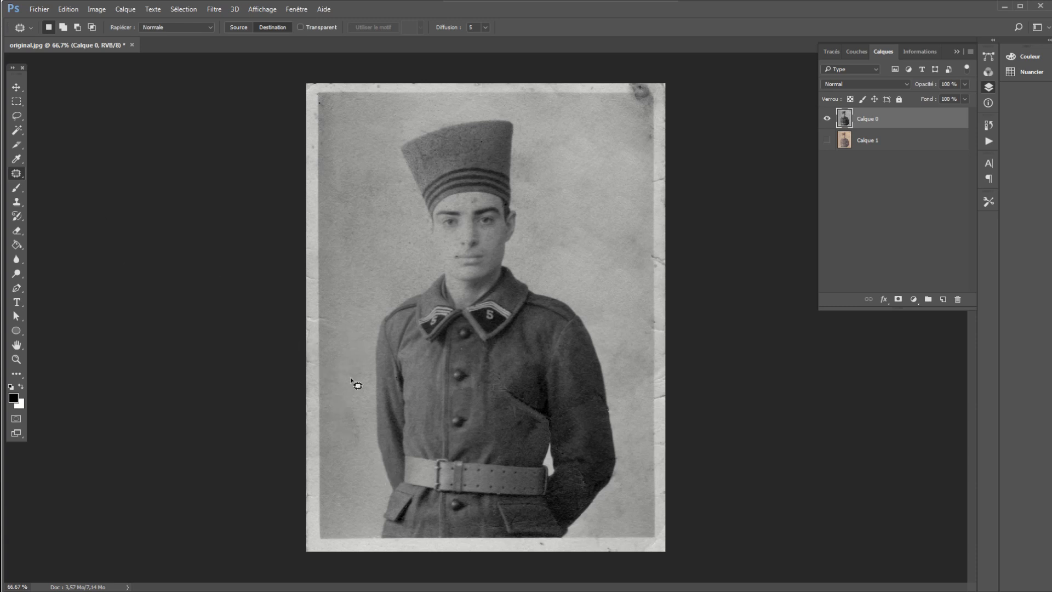
mouse_move(348, 357)
left_mouse_down()
mouse_move(330, 377)
mouse_move(344, 390)
mouse_move(367, 372)
mouse_move(343, 357)
mouse_move(353, 448)
mouse_move(344, 384)
mouse_move(357, 316)
mouse_move(341, 304)
mouse_move(385, 247)
mouse_move(389, 216)
mouse_move(385, 196)
mouse_move(336, 227)
mouse_move(334, 142)
left_mouse_up()
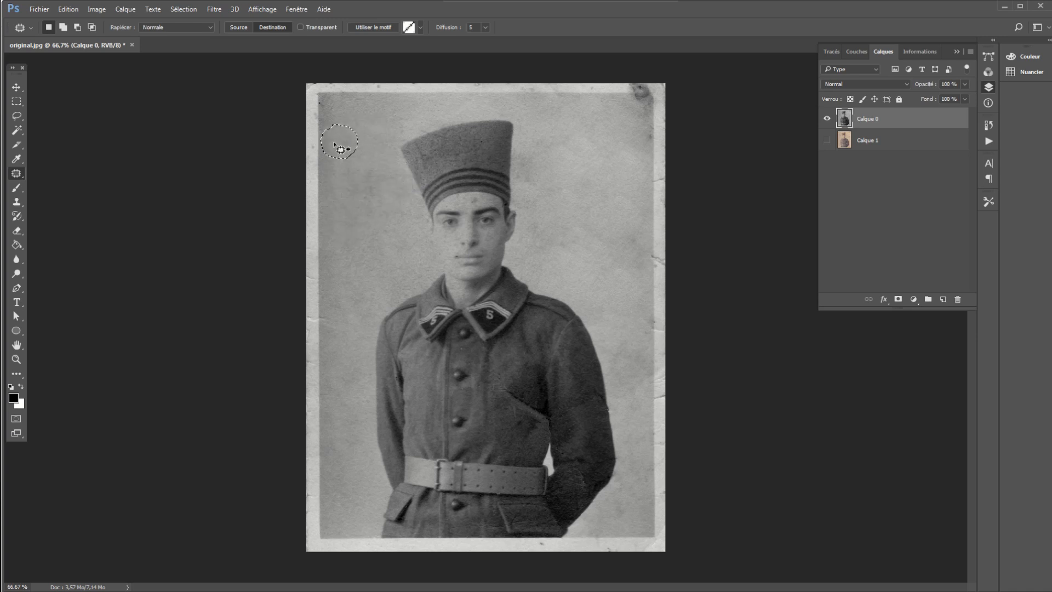
left_click(363, 181)
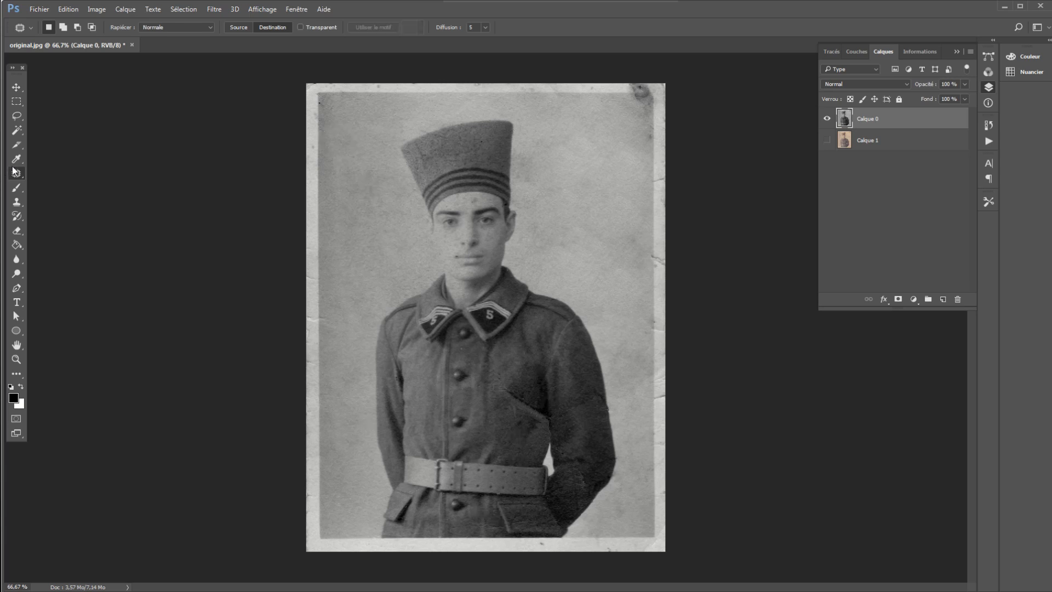
left_click(16, 201)
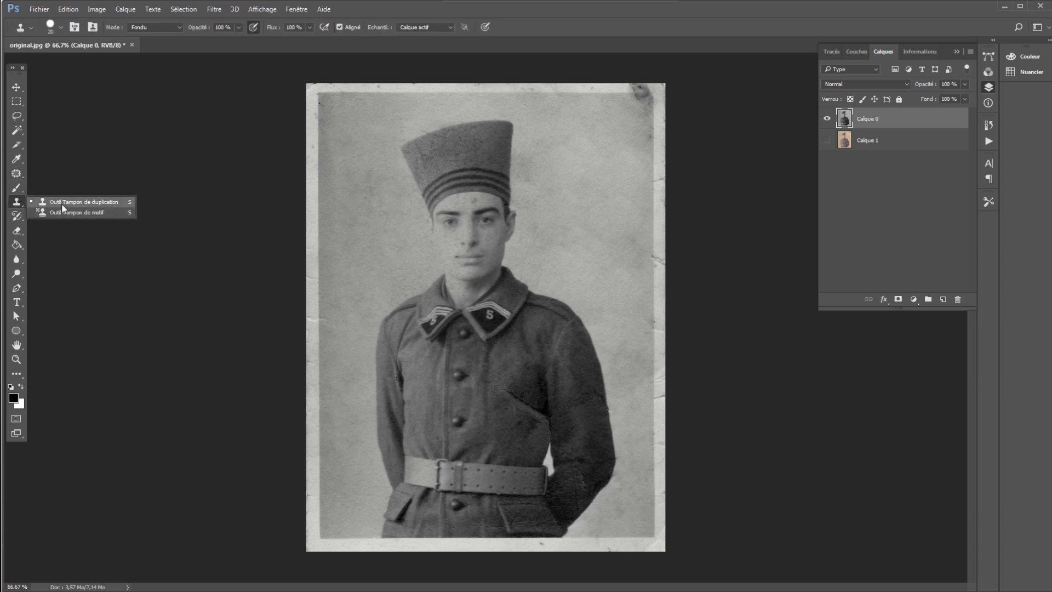
left_click(61, 202)
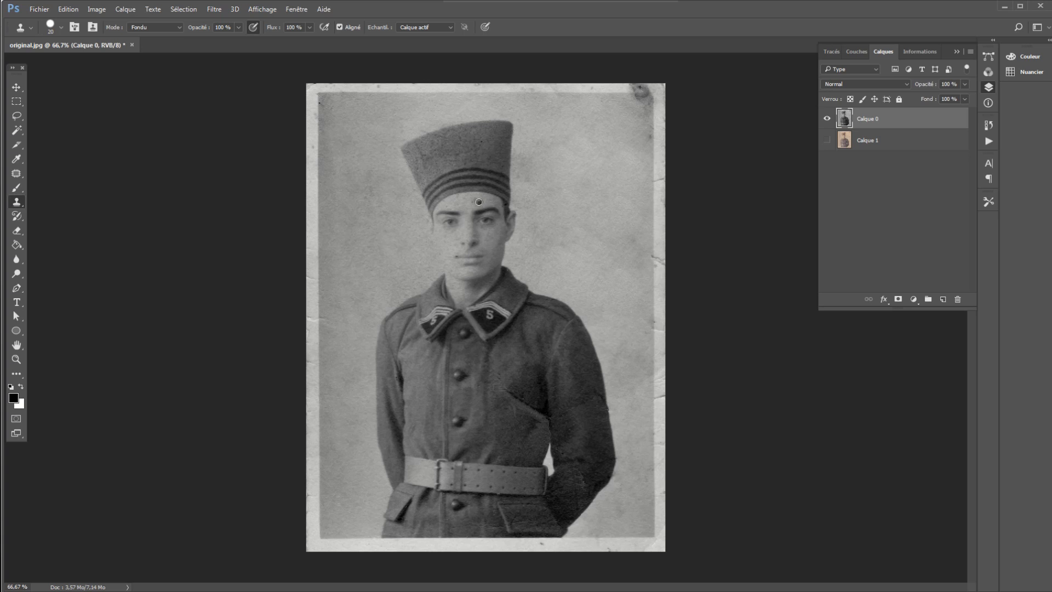
left_click(17, 173)
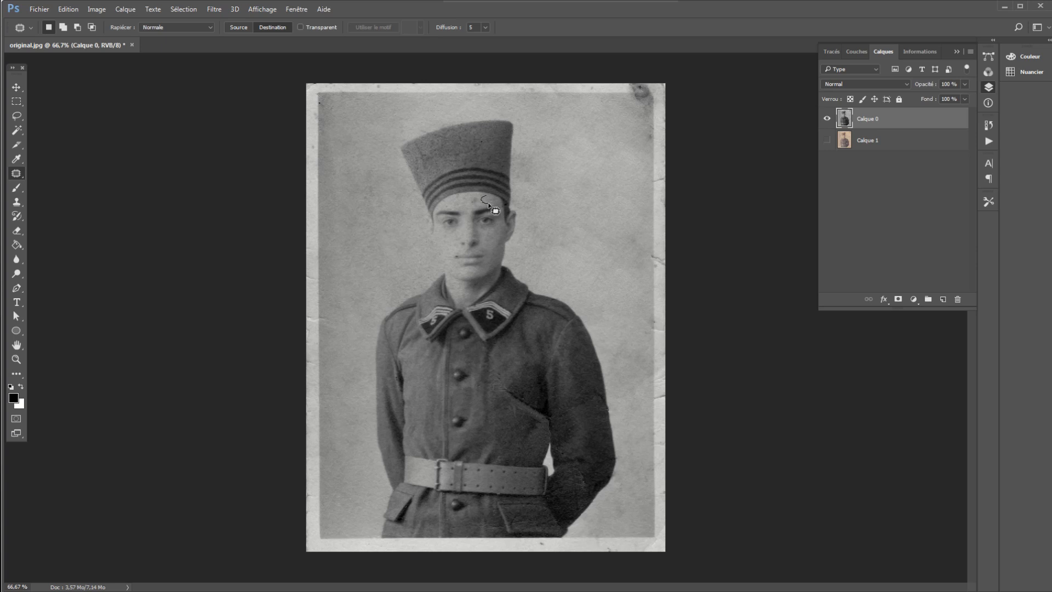
Patch the spots on the forehead and face and beneath the hat's edge with nearby clean skin.
mouse_move(488, 205)
left_mouse_down()
mouse_move(444, 207)
mouse_move(464, 218)
mouse_move(451, 251)
mouse_move(493, 226)
mouse_move(491, 245)
mouse_move(488, 236)
left_mouse_up()
left_click(495, 254)
left_click_drag(475, 231, 475, 234)
key("ctrl+d")
left_click_drag(497, 200, 498, 204)
left_click(497, 203)
left_click_drag(498, 205, 499, 207)
key("ctrl+d")
Try to patch the dark spot at the corner of the mouth, and step back through the attempt.
left_click_drag(463, 251, 475, 260)
key("ctrl+d")
left_click(66, 9)
left_click(91, 23)
left_click(60, 11)
left_click(91, 44)
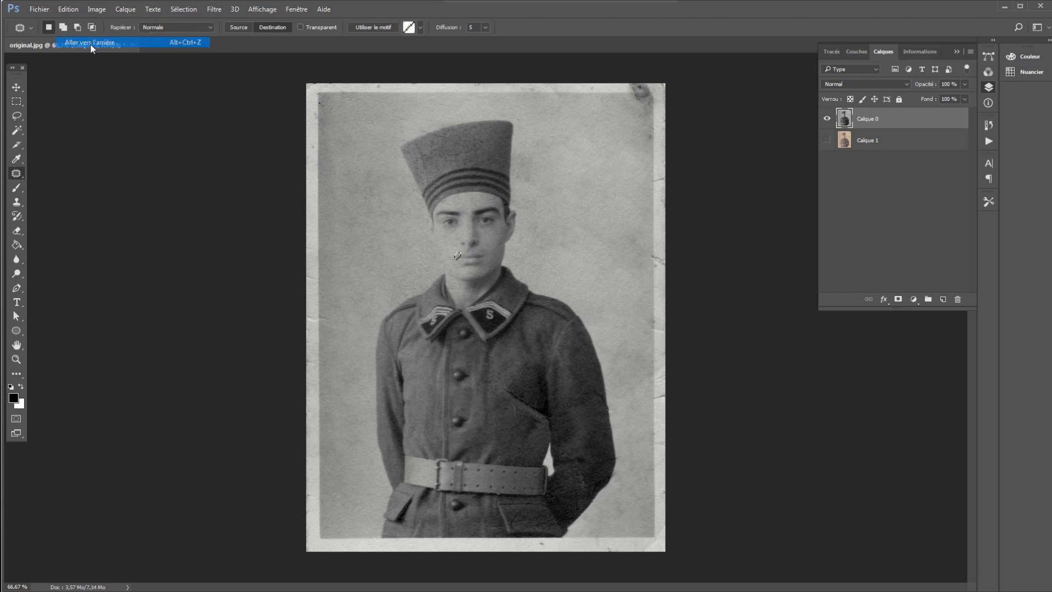
left_click(68, 14)
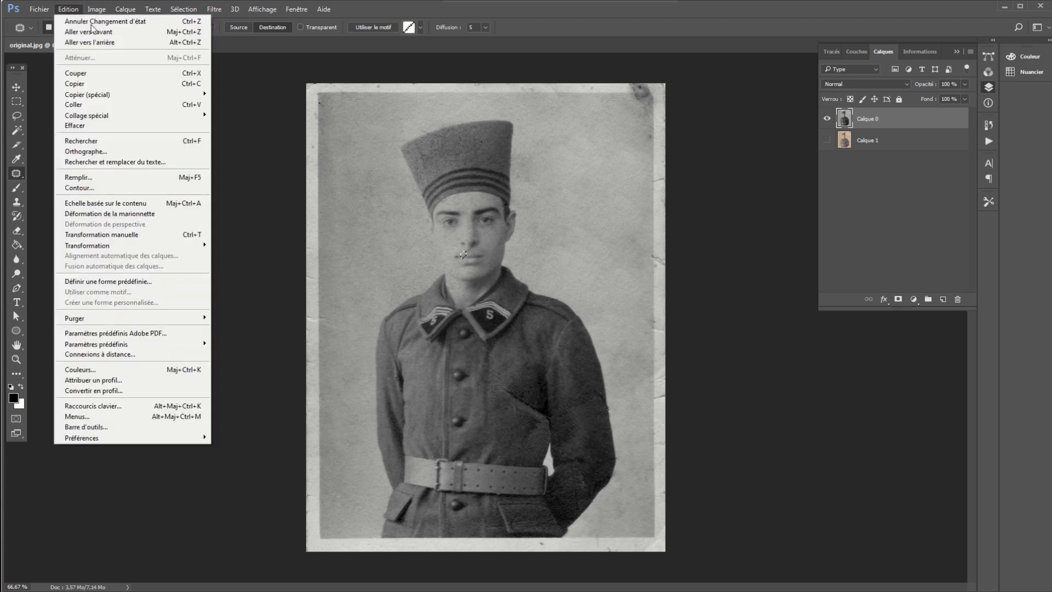
left_click(131, 42)
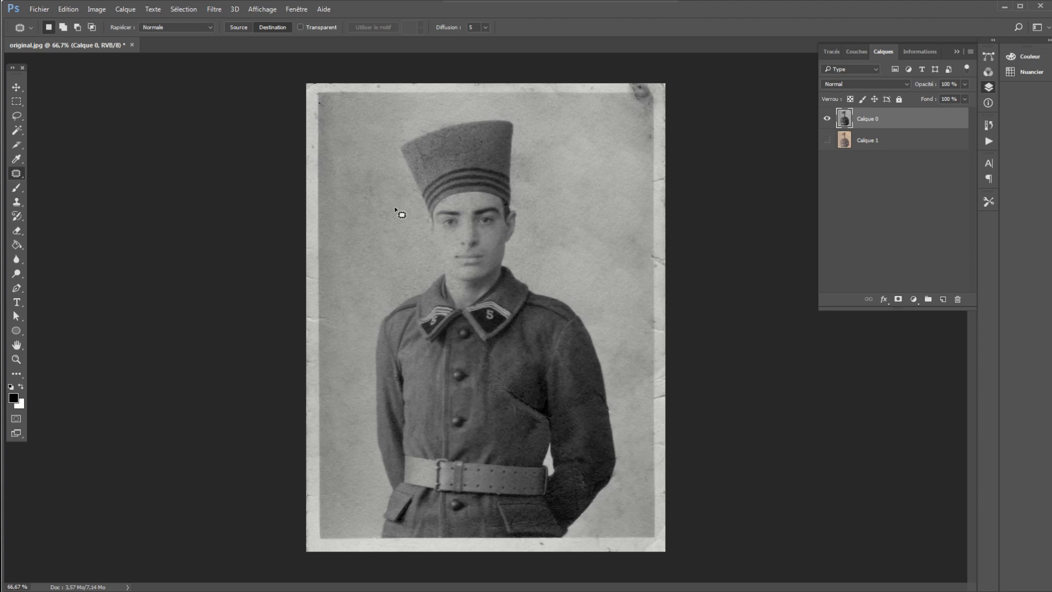
Clone out the dark spot at the corner of the mouth with a 7 px Clone Stamp brush.
key("ctrl+plus")
key("ctrl+plus")
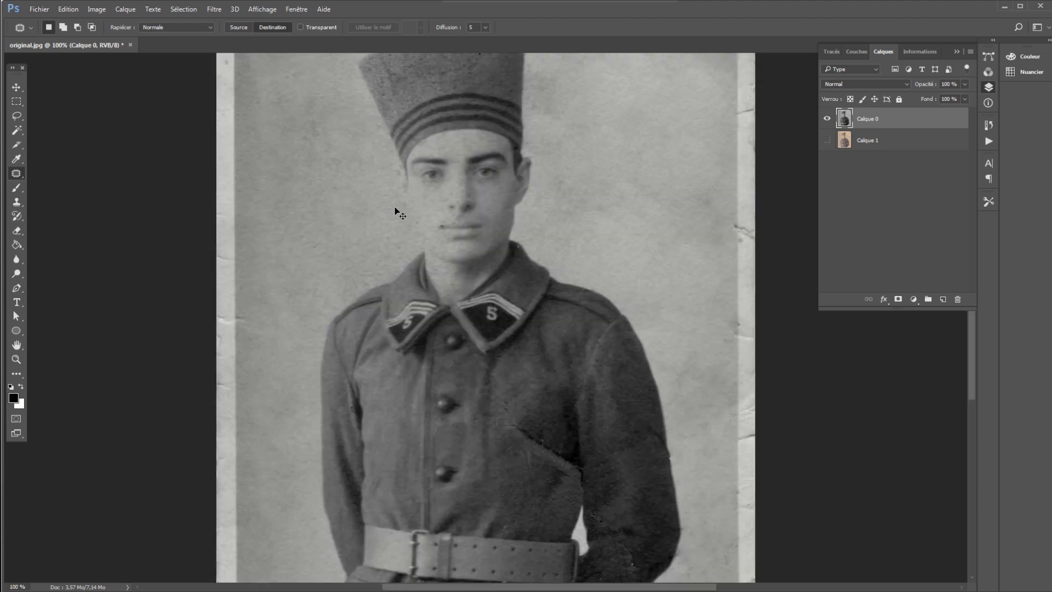
scroll(395, 208, "up", 6)
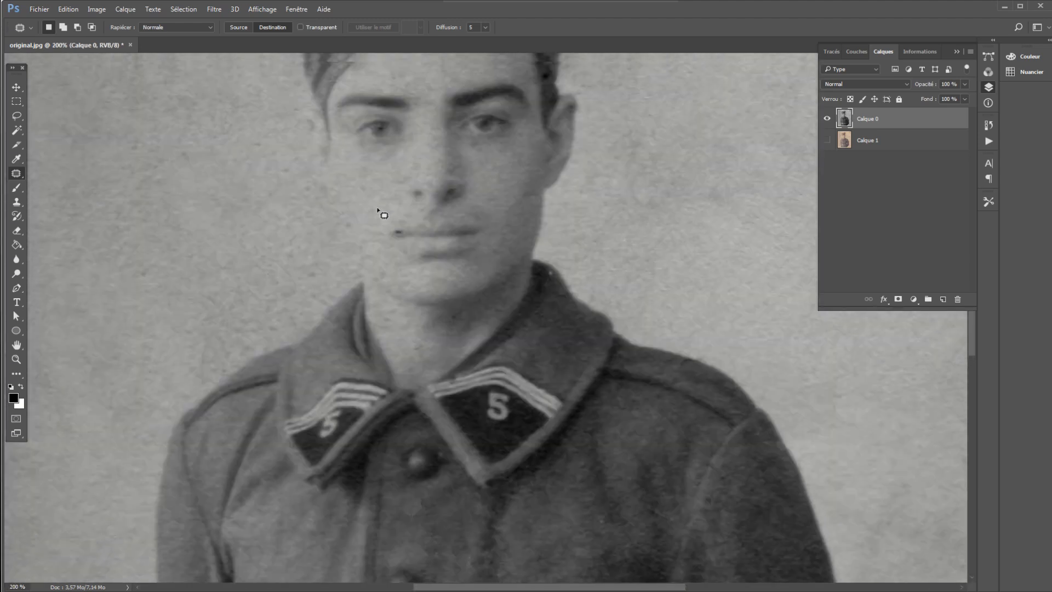
scroll(336, 175, "up", 4)
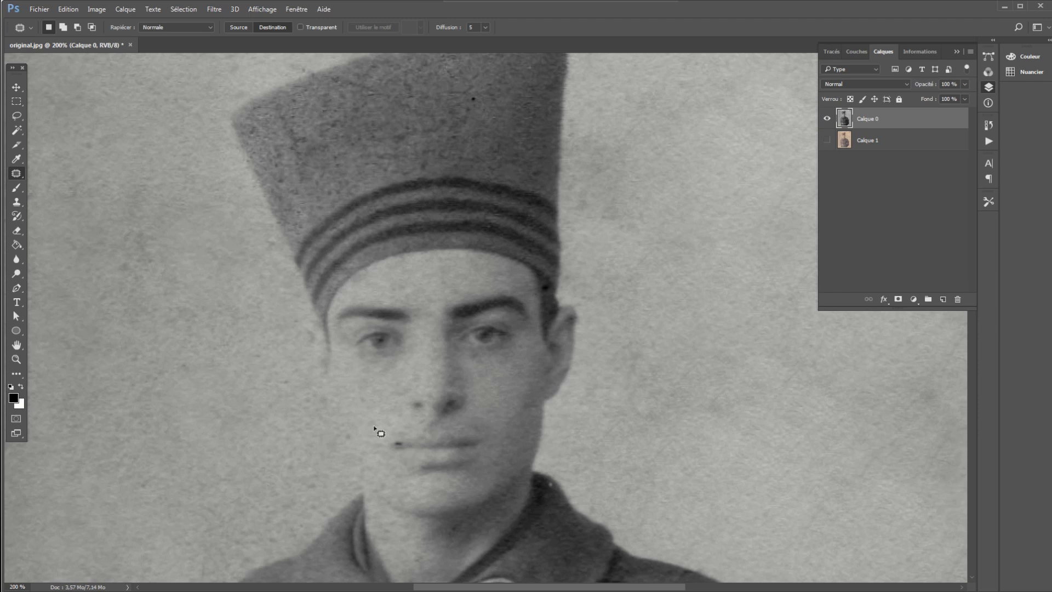
left_click(19, 202)
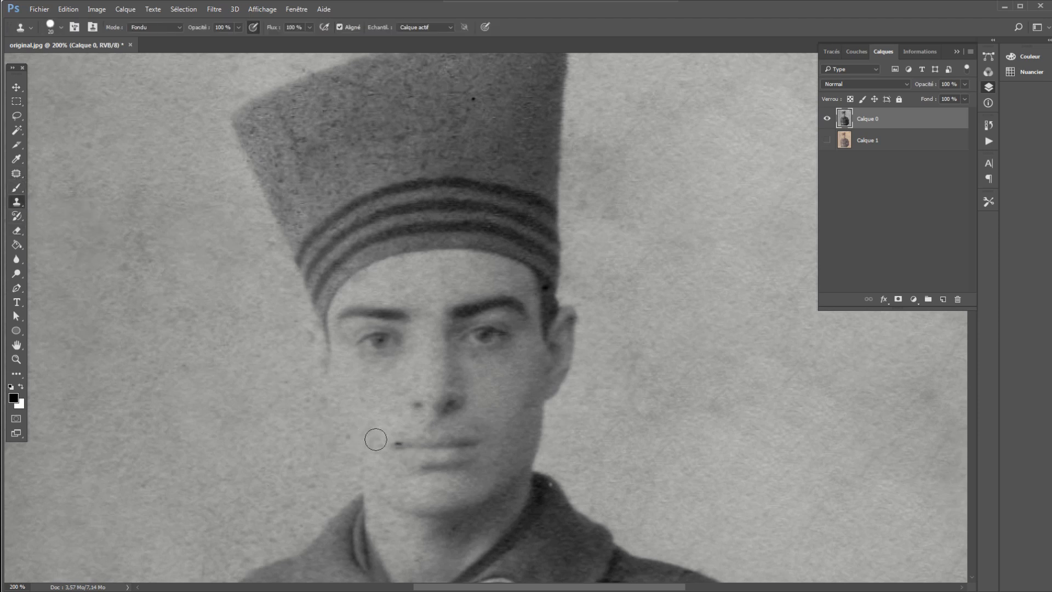
left_click(62, 28)
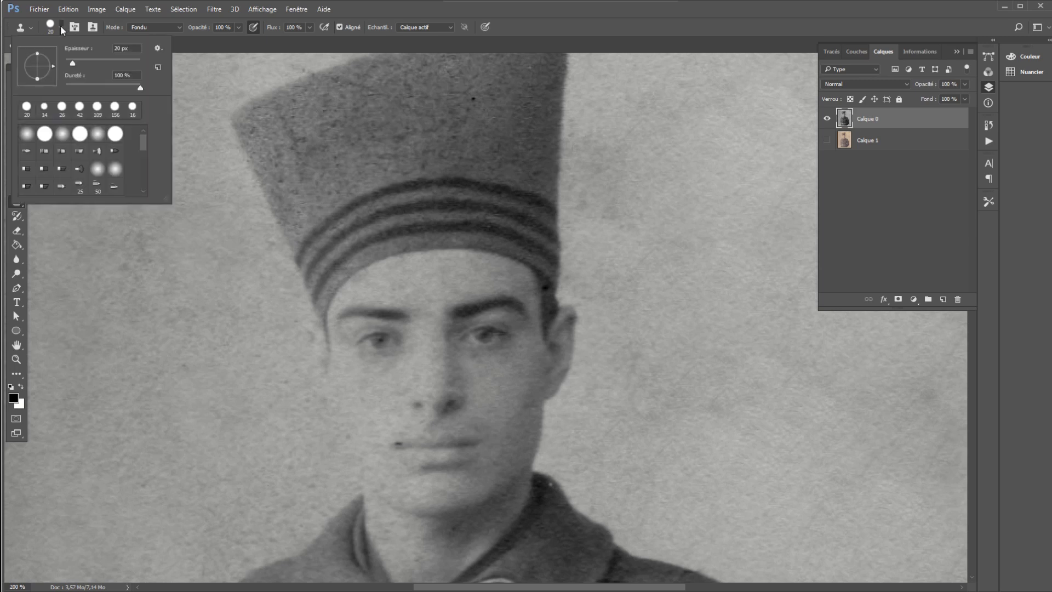
left_click_drag(72, 59, 67, 66)
left_click(412, 443, "alt")
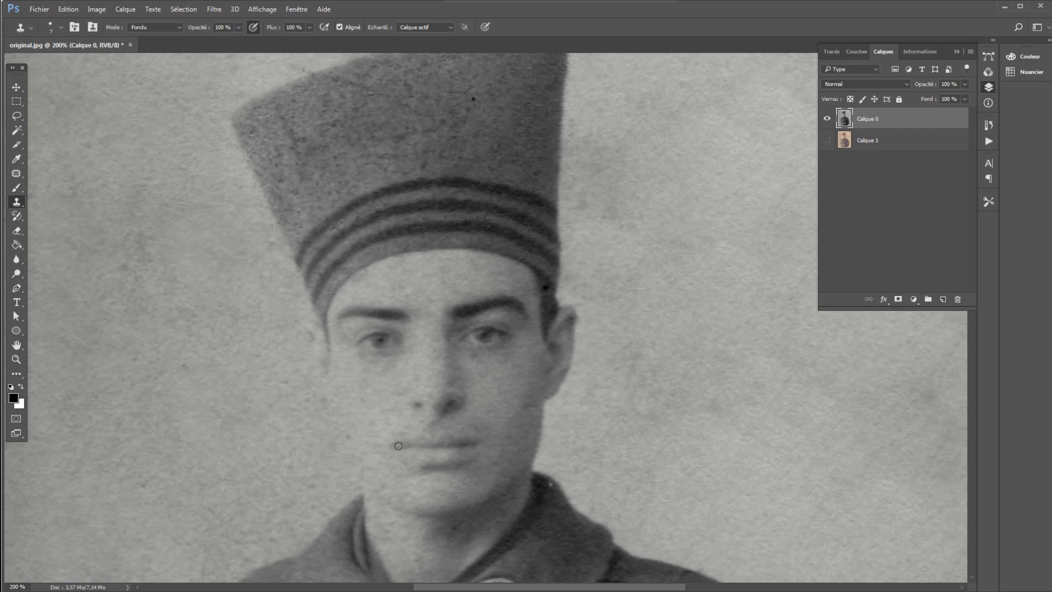
left_click_drag(398, 446, 407, 447)
left_click_drag(399, 448, 419, 445)
Smooth the upper lip near the retouched mouth corner with the Patch tool and deselect.
left_click(16, 173)
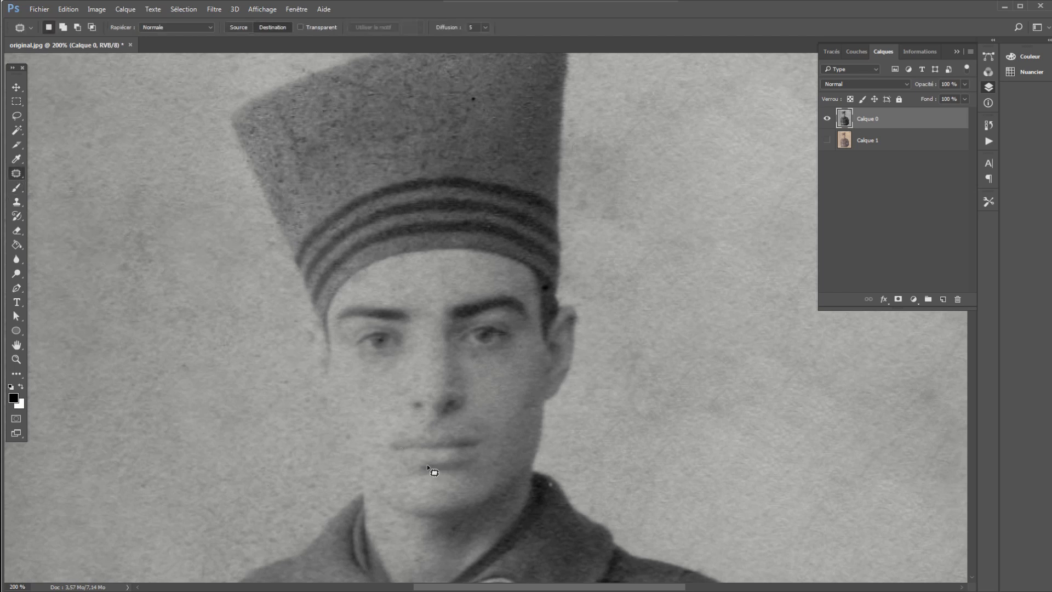
left_click_drag(421, 439, 409, 441)
key("ctrl+d")
Patch the black speck on the hat and the small spot in the background above the hat's brim corner.
mouse_move(476, 104)
left_mouse_down()
mouse_move(477, 121)
mouse_move(485, 109)
mouse_move(474, 99)
mouse_move(401, 132)
mouse_move(403, 141)
mouse_move(387, 135)
mouse_move(323, 161)
mouse_move(411, 176)
mouse_move(537, 173)
left_mouse_up()
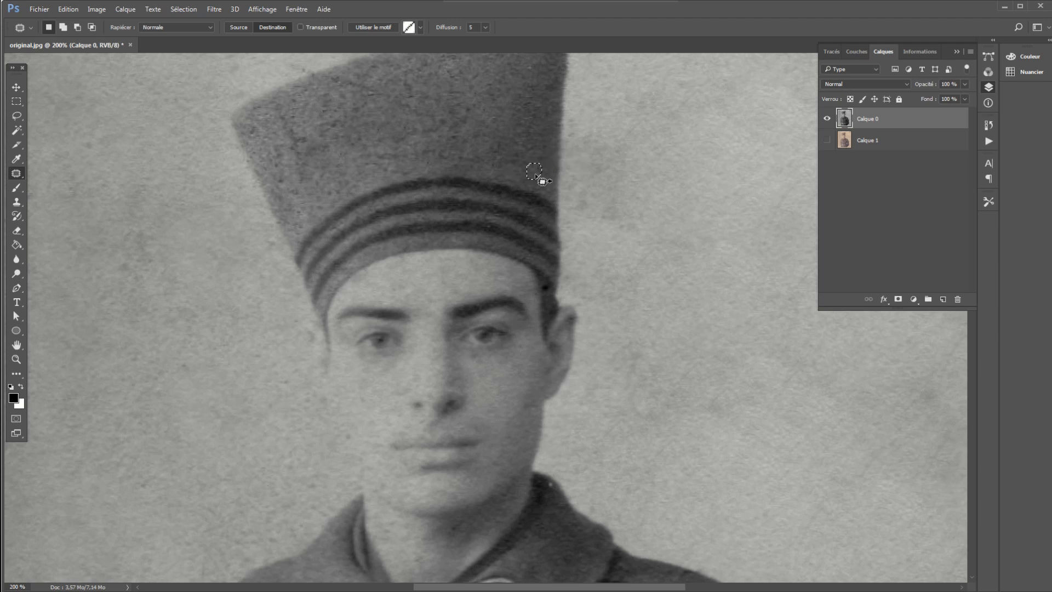
key("ctrl+d")
scroll(515, 148, "up", 6)
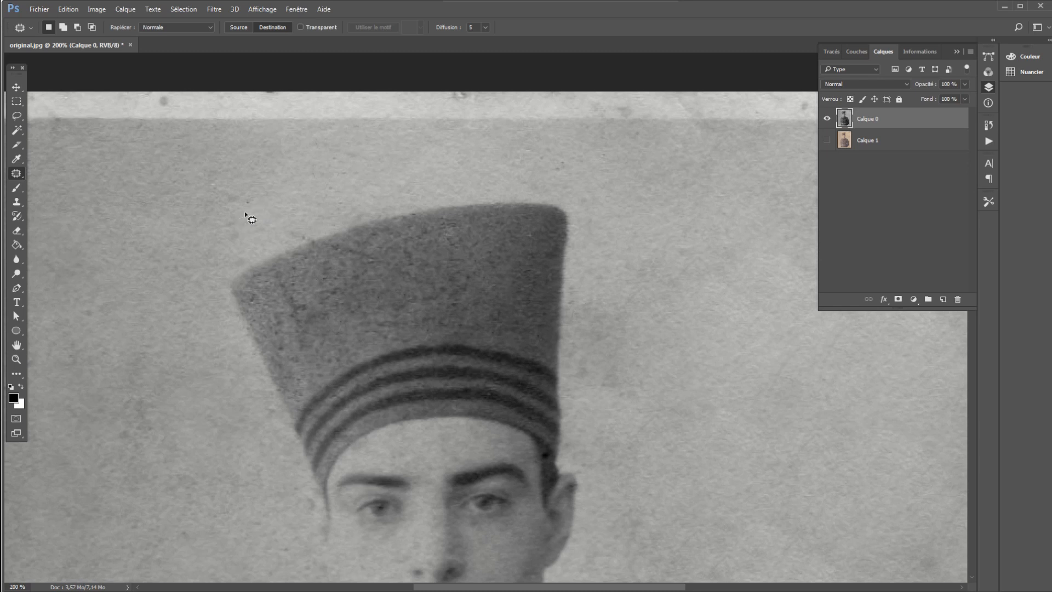
mouse_move(244, 210)
left_mouse_down()
mouse_move(313, 238)
mouse_move(305, 232)
mouse_move(321, 184)
mouse_move(332, 188)
mouse_move(332, 156)
mouse_move(317, 147)
mouse_move(310, 175)
mouse_move(277, 188)
mouse_move(207, 193)
mouse_move(223, 191)
left_mouse_up()
Sample the outer edge of the sleeve with the Clone Stamp and set its brush size to 20 px.
scroll(313, 181, "down", 10)
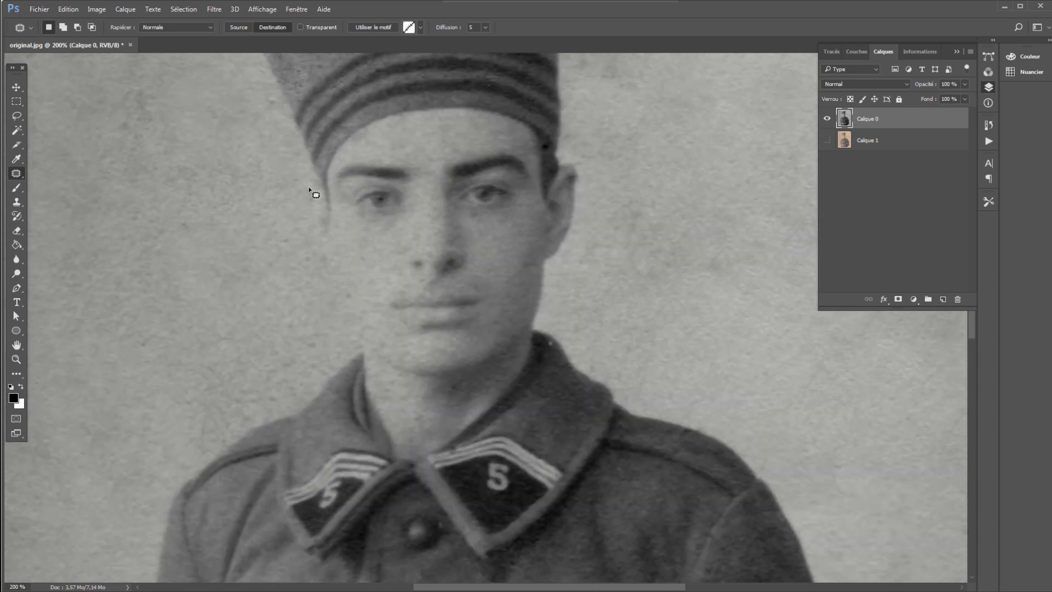
key("ctrl+minus")
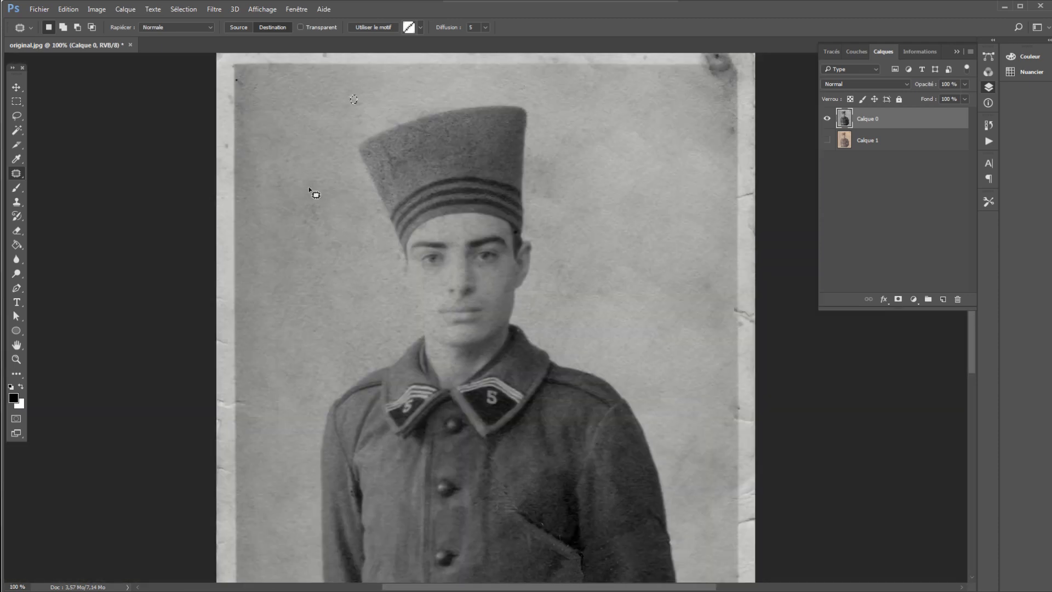
scroll(559, 181, "down", 3)
scroll(557, 181, "down", 3)
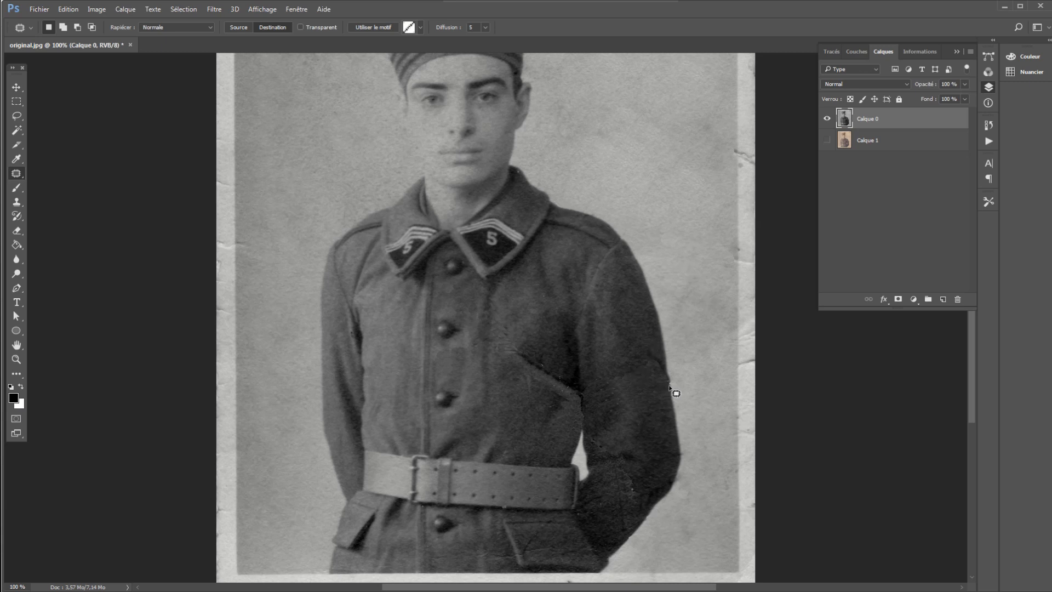
left_click(16, 202)
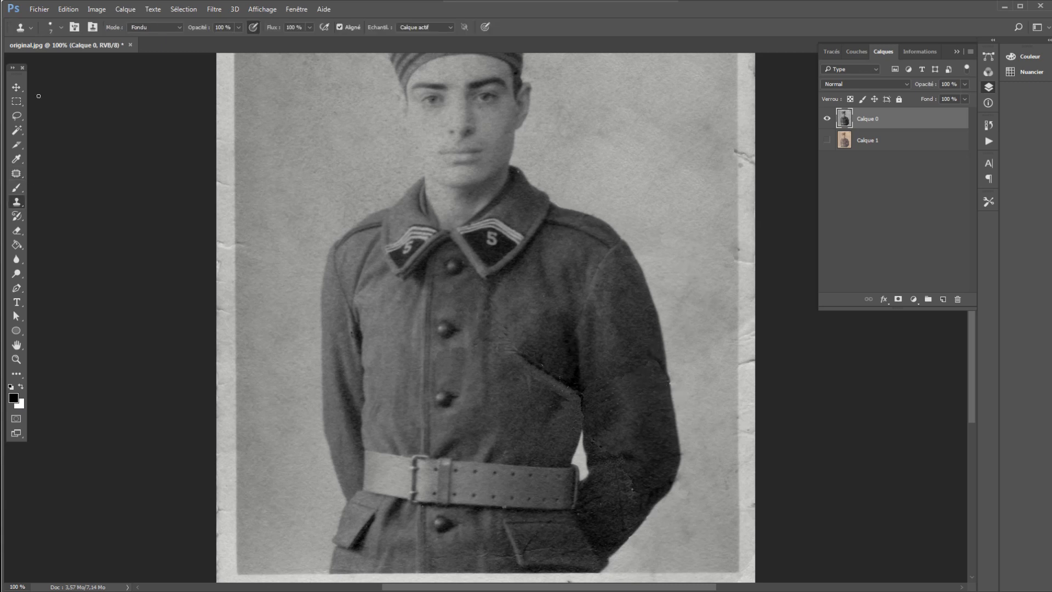
left_click(60, 27)
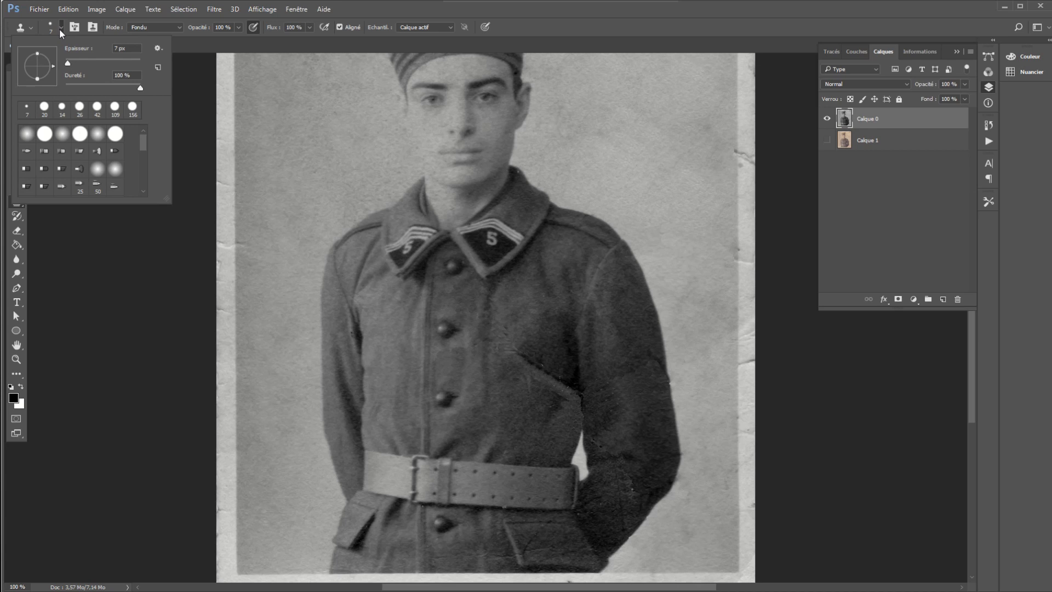
left_click(74, 59)
left_click(672, 396, "alt")
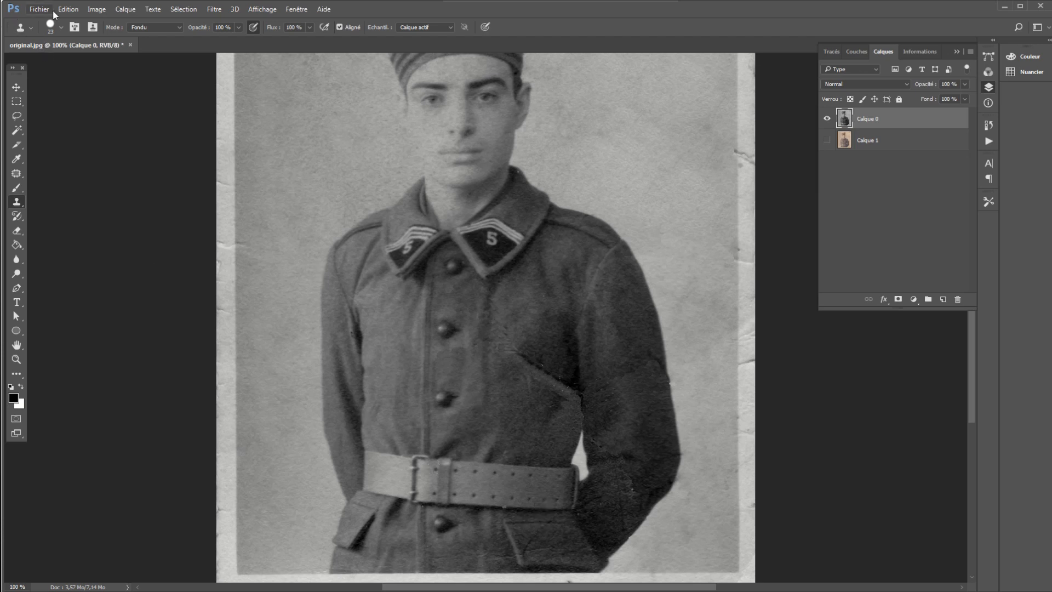
left_click(61, 27)
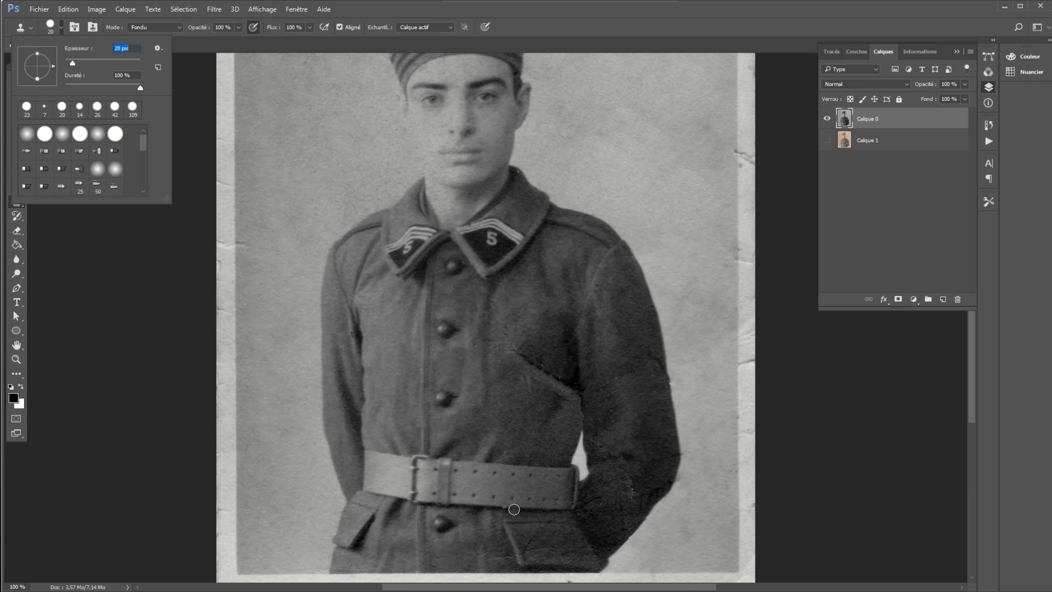
key("Return")
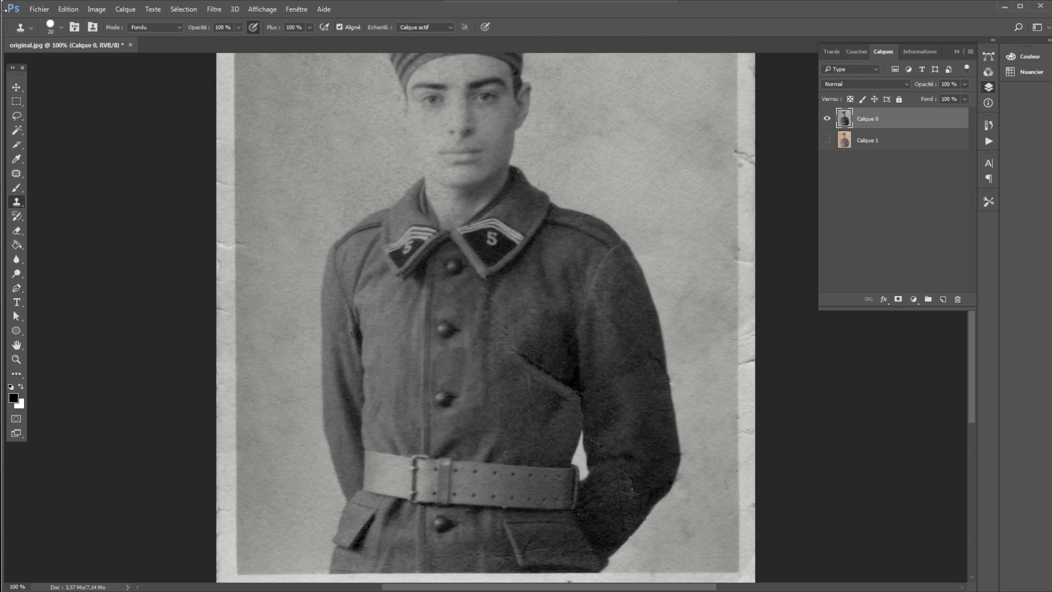
Step back three states in the history to undo the latest clone retouching.
left_click(68, 9)
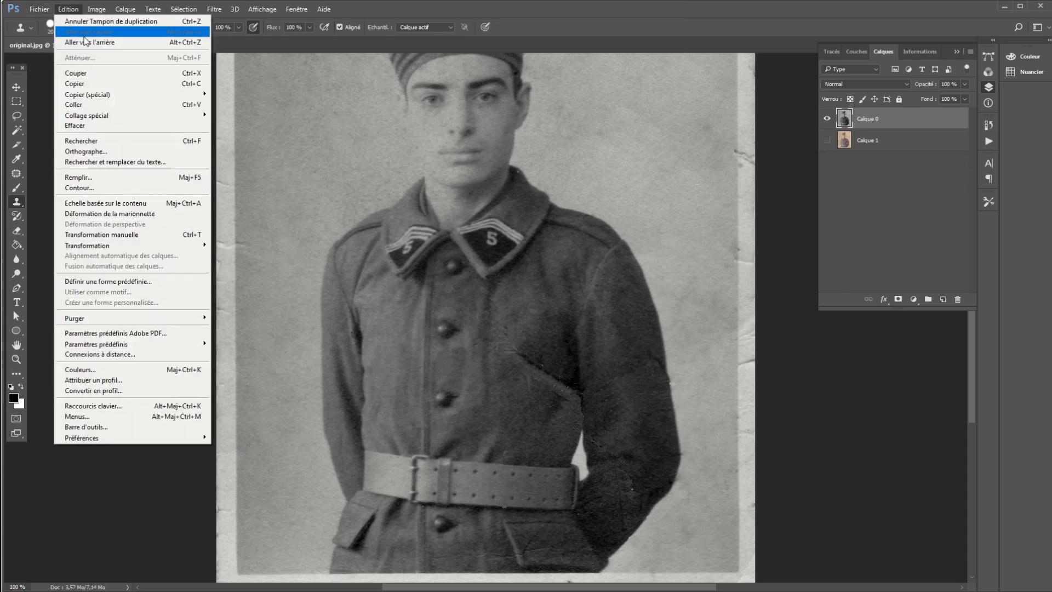
left_click(83, 42)
left_click(68, 9)
left_click(84, 42)
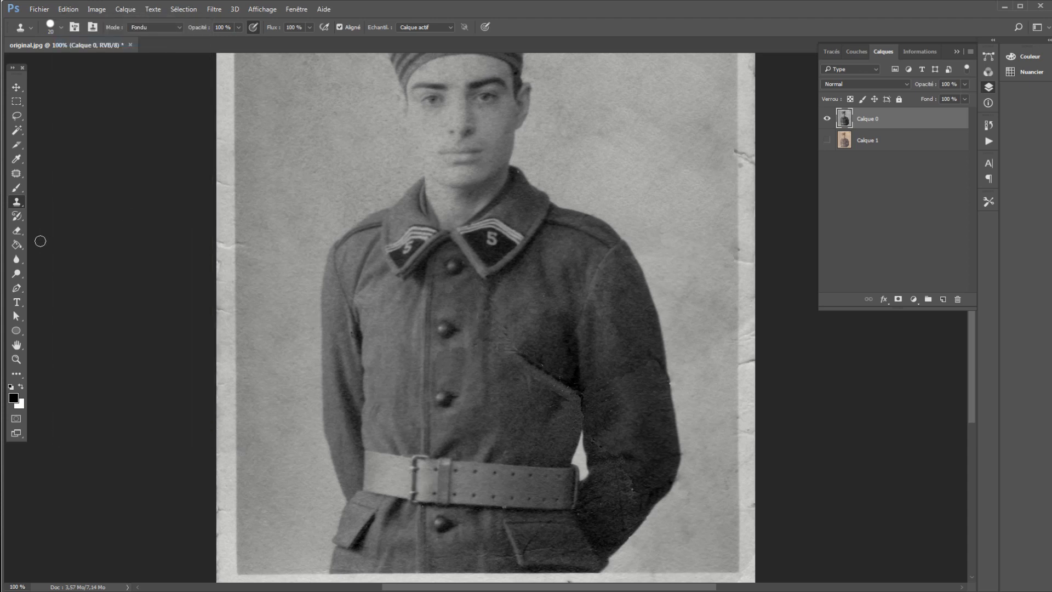
left_click(68, 9)
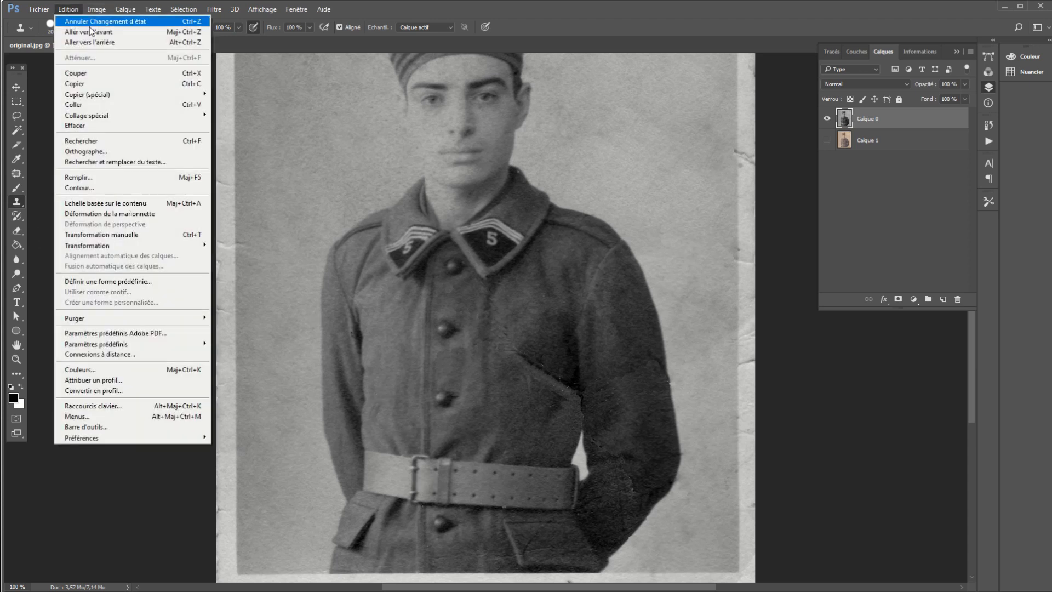
left_click(84, 42)
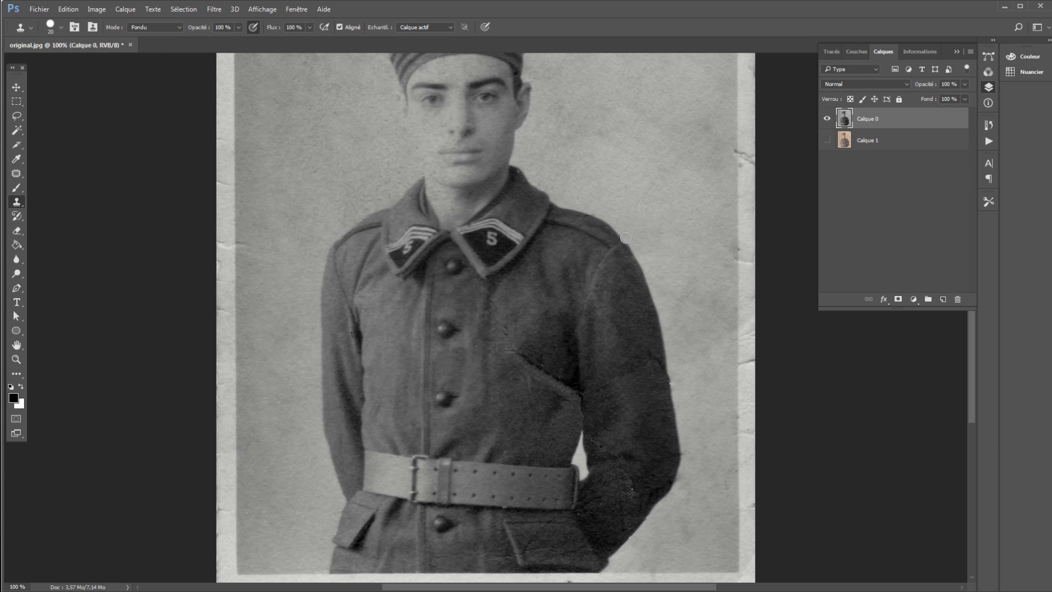
Patch the coat fabric beside the second button with the Patch tool, using texture from between the second and third buttons.
scroll(626, 237, "down", 4)
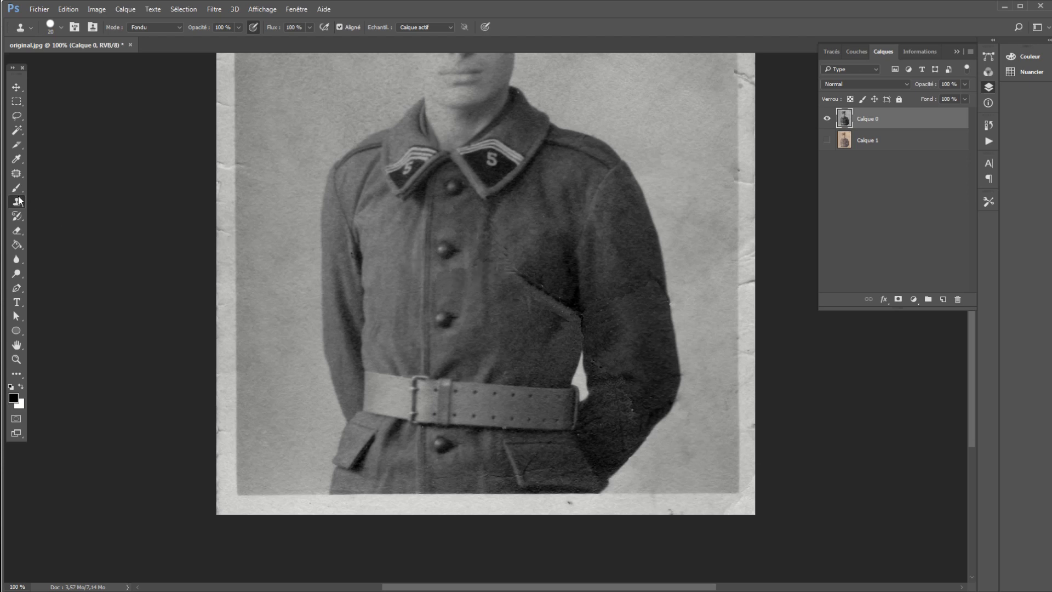
left_click(17, 173)
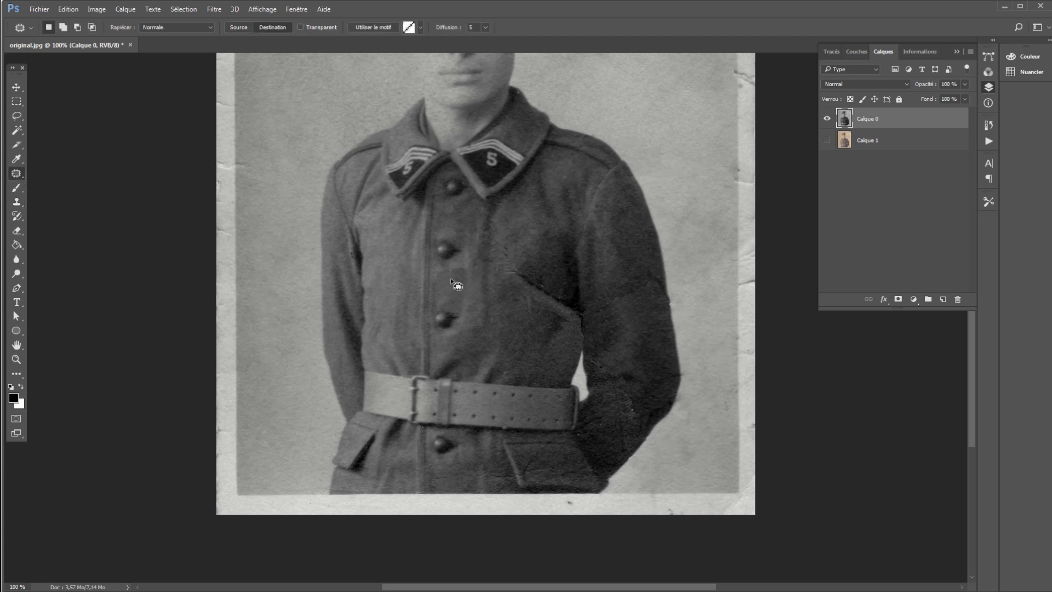
mouse_move(452, 281)
left_mouse_down()
mouse_move(458, 298)
mouse_move(478, 299)
mouse_move(453, 282)
mouse_move(481, 267)
mouse_move(494, 243)
mouse_move(501, 253)
mouse_move(500, 241)
mouse_move(461, 227)
mouse_move(457, 214)
mouse_move(473, 238)
left_mouse_up()
scroll(661, 332, "down", 3)
scroll(661, 336, "up", 2)
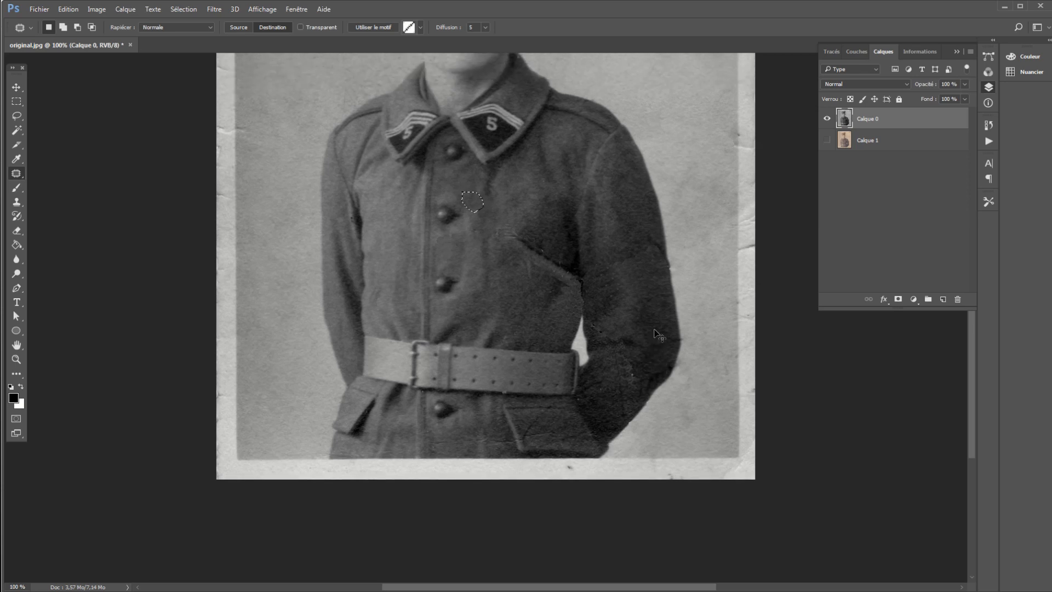
Patch the stains and specks along the photo's bottom border with clean border texture.
key("ctrl+minus")
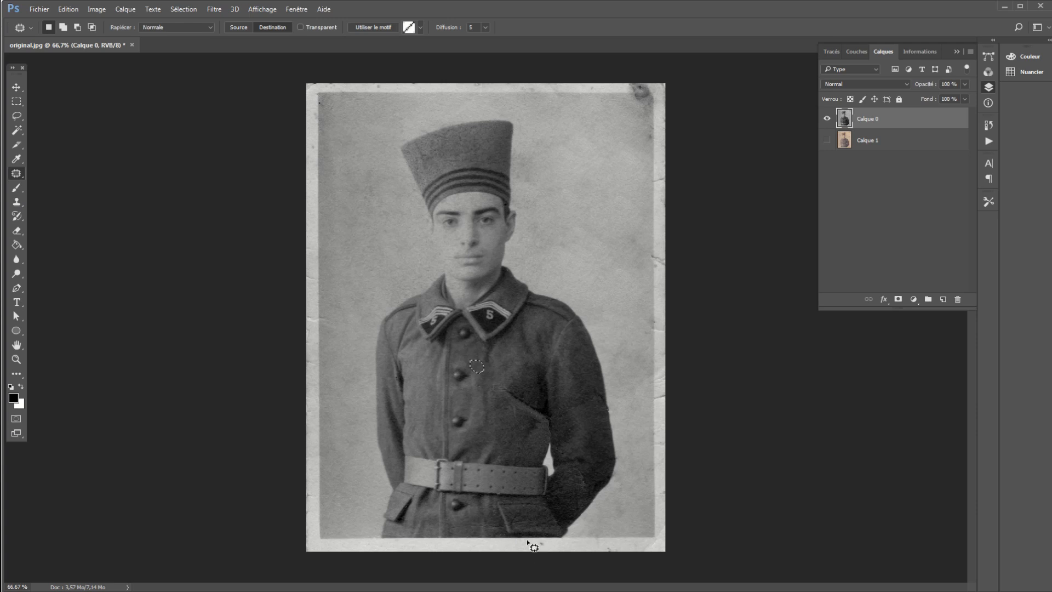
mouse_move(525, 542)
left_mouse_down()
mouse_move(527, 552)
mouse_move(540, 553)
mouse_move(526, 543)
mouse_move(619, 551)
left_mouse_up()
left_click(635, 557)
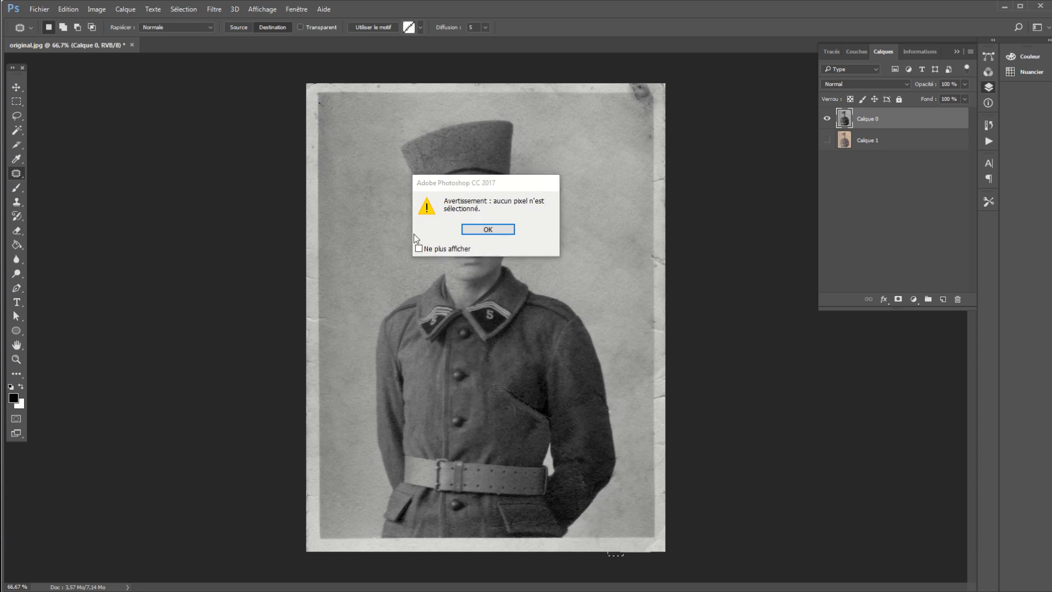
left_click(481, 230)
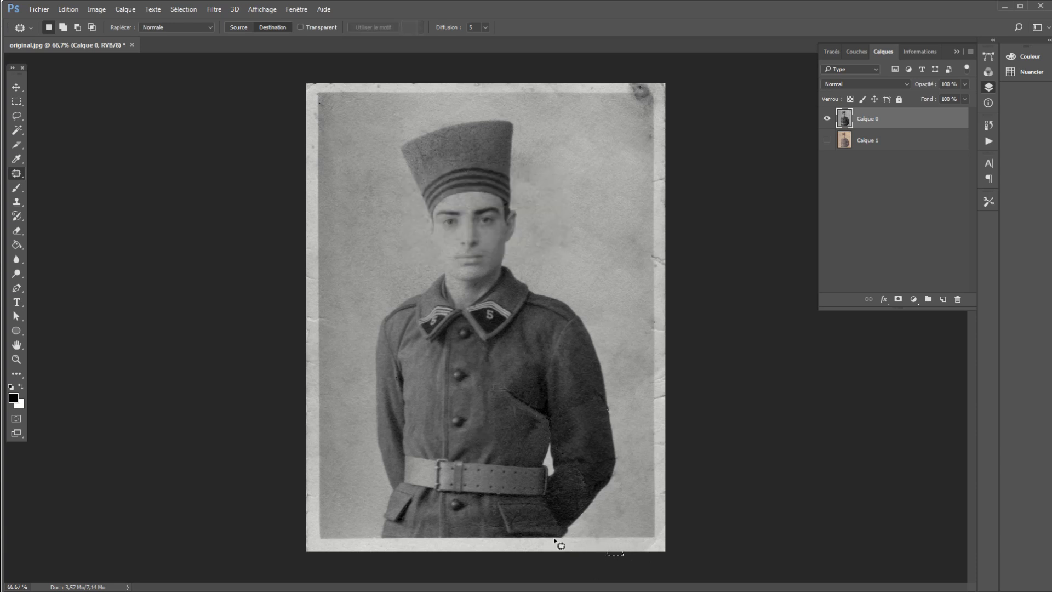
mouse_move(555, 539)
left_mouse_down()
mouse_move(557, 551)
mouse_move(556, 541)
mouse_move(658, 546)
mouse_move(352, 547)
left_mouse_up()
left_click(381, 547)
Patch the damage along the photo's left border and near its upper-left corner, then deselect.
mouse_move(307, 287)
left_mouse_down()
mouse_move(309, 298)
mouse_move(314, 251)
mouse_move(313, 418)
mouse_move(307, 321)
left_mouse_up()
left_click_drag(308, 173, 313, 118)
left_click(307, 145)
mouse_move(331, 119)
left_mouse_down()
mouse_move(334, 129)
mouse_move(329, 109)
left_mouse_up()
key("ctrl+d")
Patch the background blemishes near the photo's left border and beside the right-hand elbow.
mouse_move(322, 329)
left_mouse_down()
mouse_move(331, 336)
mouse_move(329, 319)
left_mouse_up()
left_click(349, 317)
mouse_move(611, 492)
left_mouse_down()
mouse_move(616, 509)
mouse_move(621, 481)
mouse_move(638, 482)
mouse_move(628, 461)
left_mouse_up()
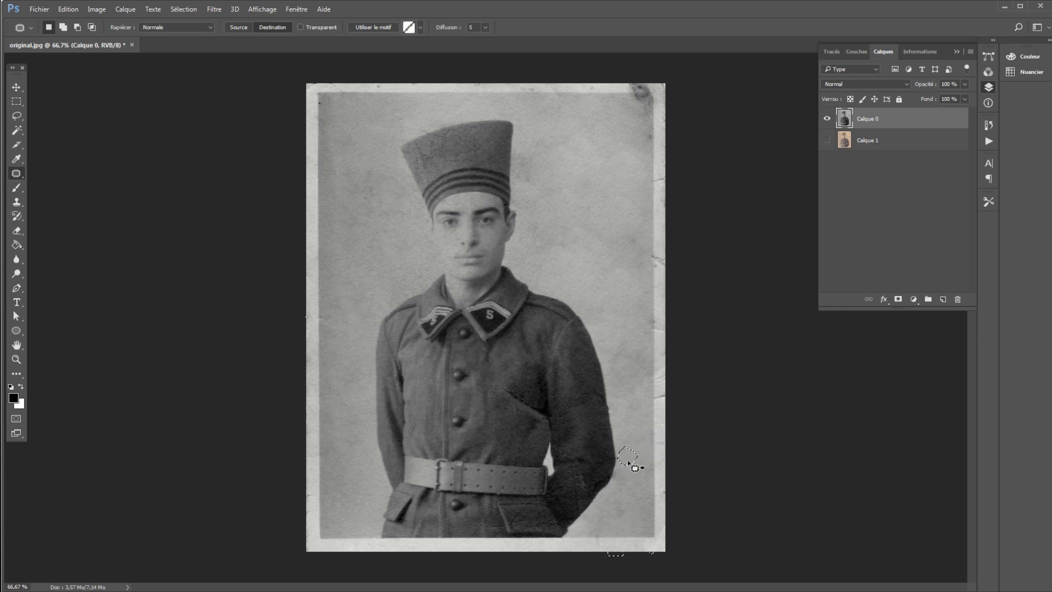
left_click(625, 480)
Patch the uneven skin on both cheeks and along the jaw on the ear side, deselecting after each patch.
key("ctrl+plus")
key("ctrl+plus")
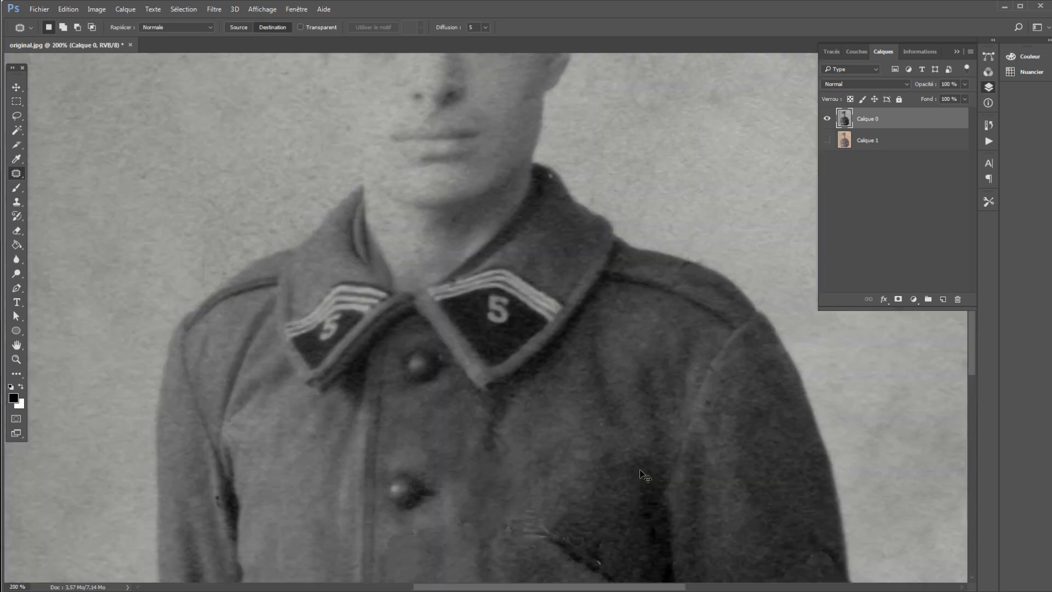
scroll(347, 170, "up", 5)
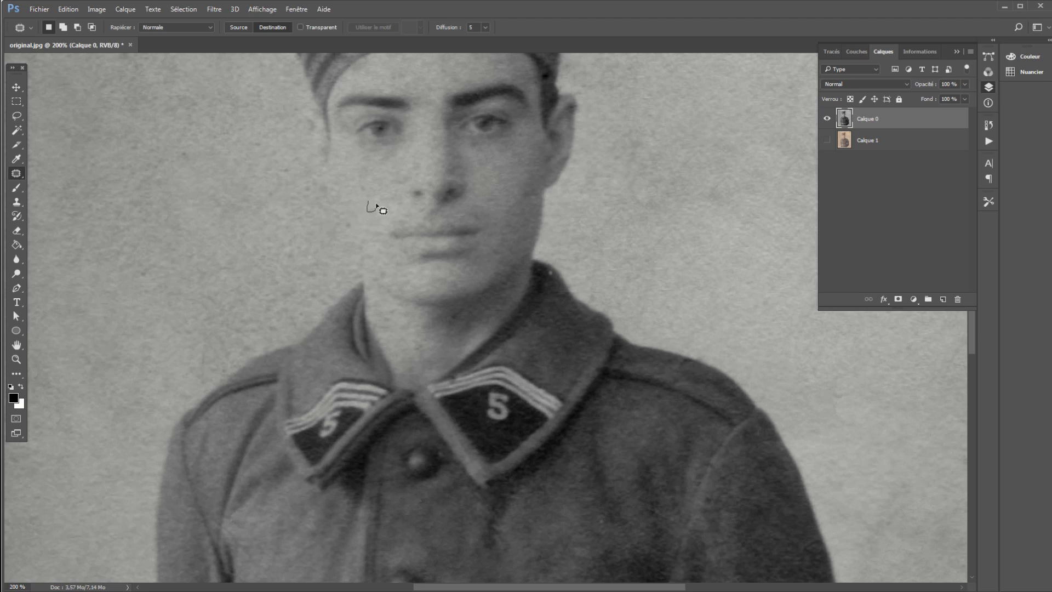
left_click_drag(362, 203, 365, 189)
key("ctrl+d")
left_click_drag(495, 162, 477, 147)
key("ctrl+d")
mouse_move(527, 232)
left_mouse_down()
mouse_move(527, 215)
mouse_move(519, 226)
mouse_move(532, 160)
mouse_move(520, 166)
mouse_move(525, 191)
mouse_move(532, 143)
left_mouse_up()
key("ctrl+d")
Patch the remaining mark on the bottom border near the lower-left corner and deselect.
key("ctrl+0")
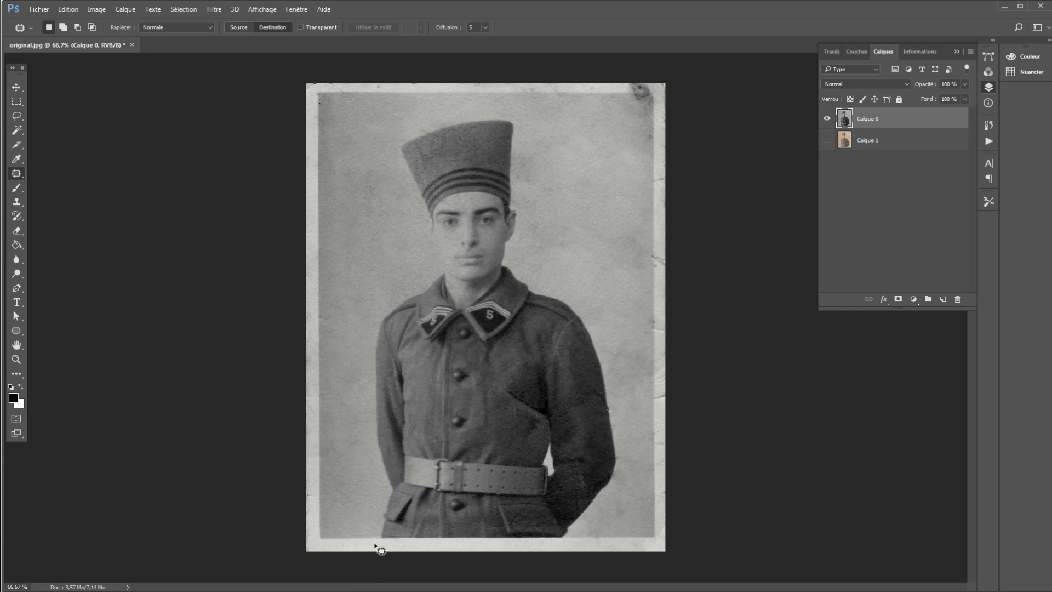
mouse_move(364, 550)
left_mouse_down()
mouse_move(375, 547)
mouse_move(345, 550)
left_mouse_up()
key("ctrl+d")
Copy the full-width bottom border strip with a rectangular selection and paste it as a new layer.
left_click(21, 106)
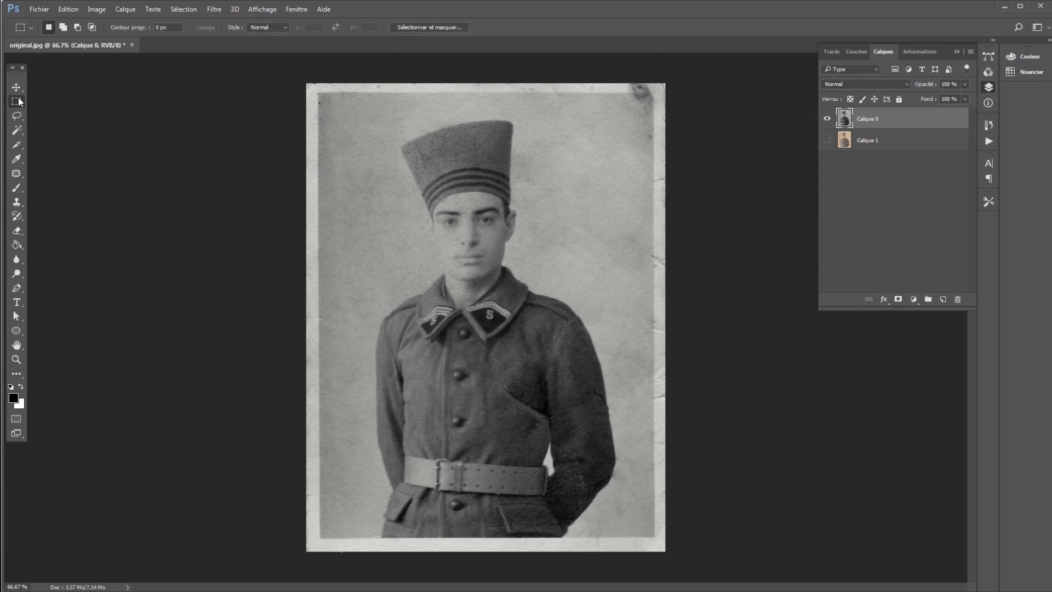
right_click(19, 99)
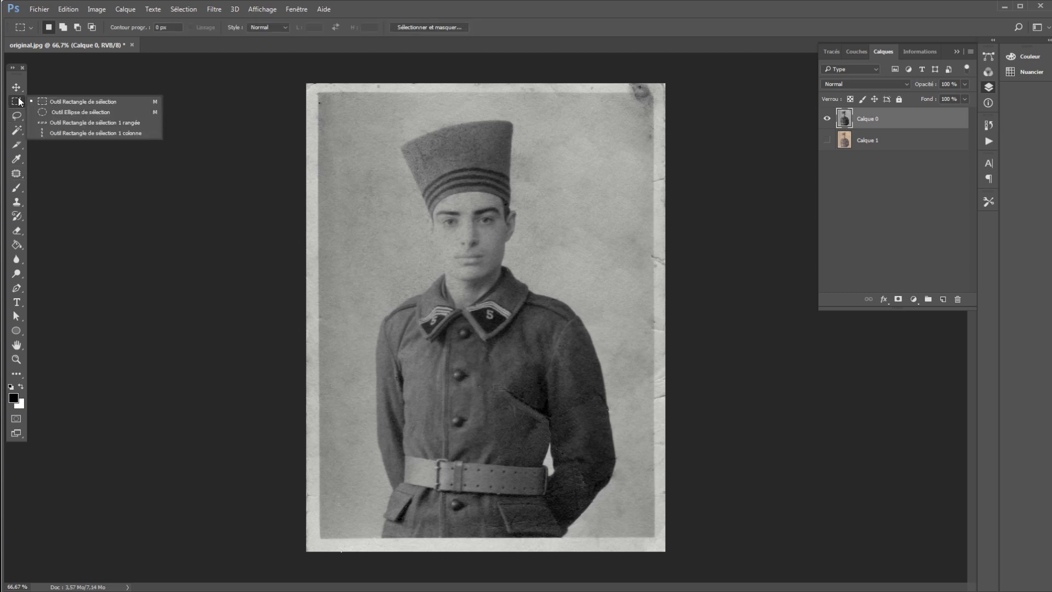
left_click(323, 558)
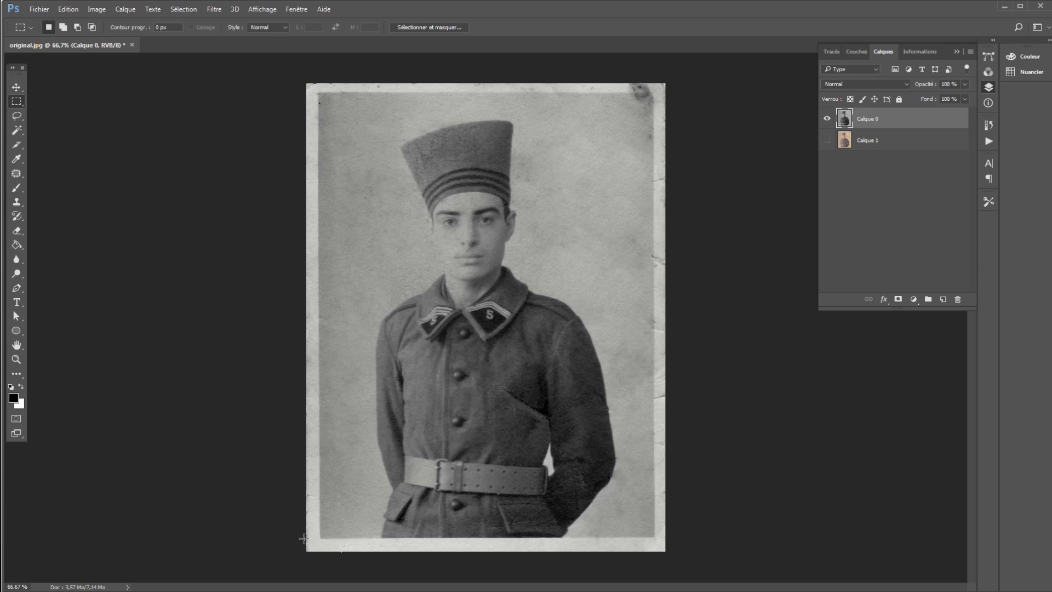
left_click_drag(303, 538, 762, 590)
left_click(66, 10)
left_click(85, 83)
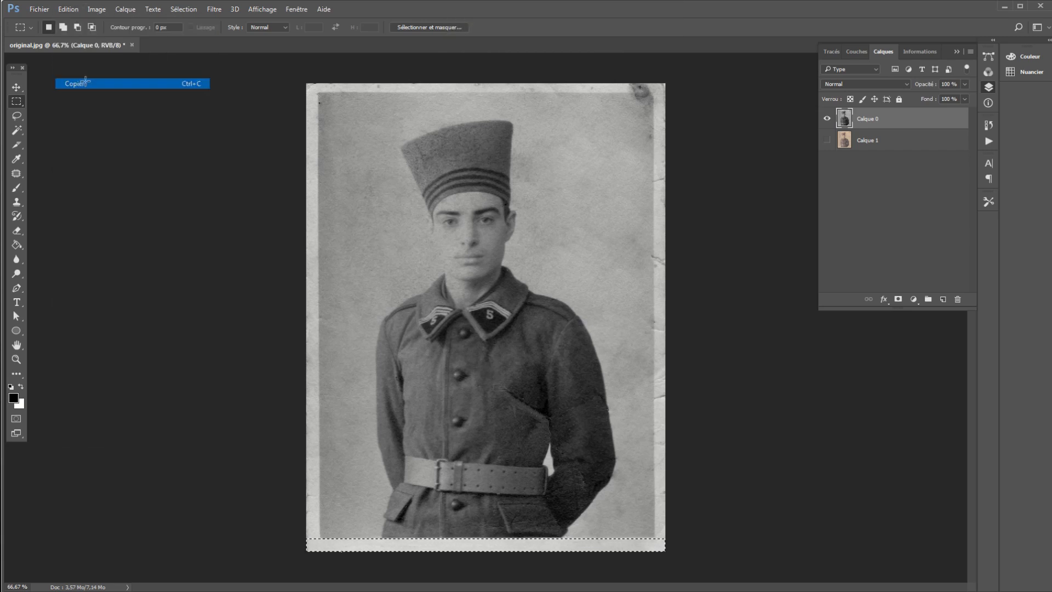
left_click(77, 14)
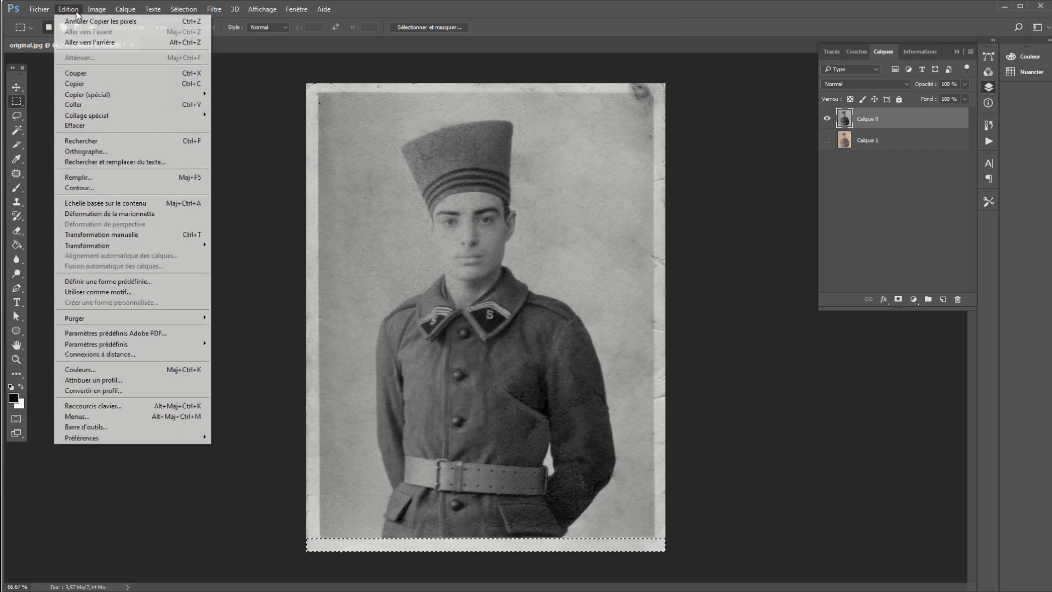
left_click(114, 104)
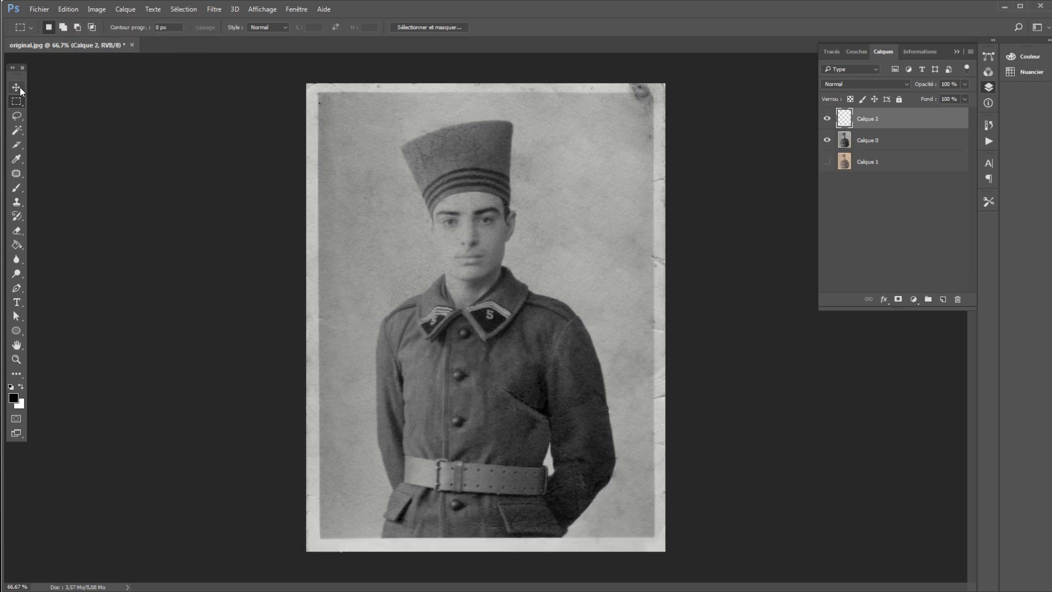
Move the pasted strip over the photo's damaged top border and merge it with the layer below.
left_click(18, 87)
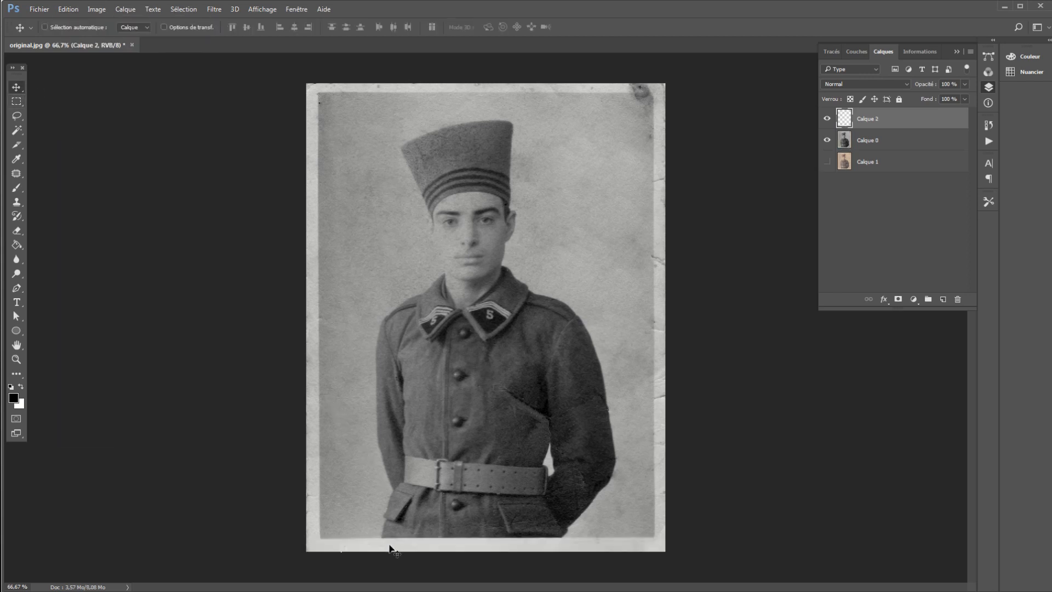
left_click_drag(390, 548, 389, 89)
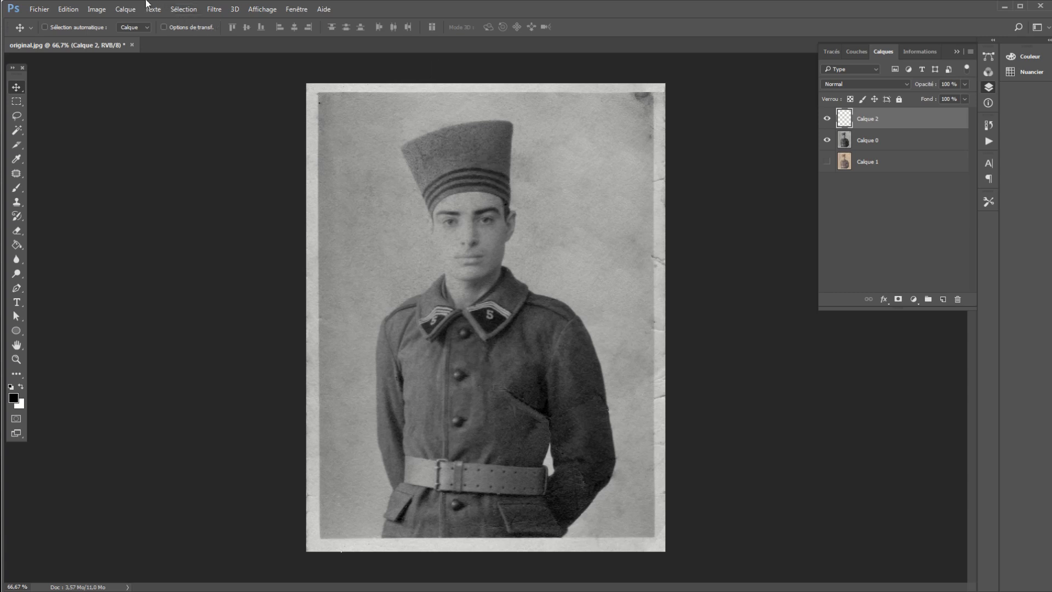
left_click(125, 9)
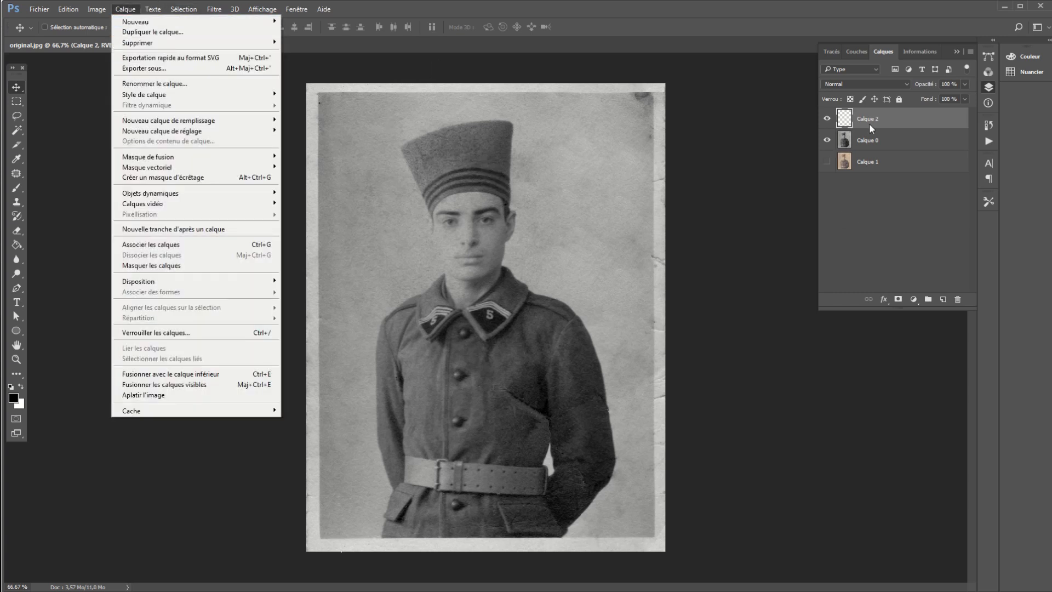
left_click(176, 375)
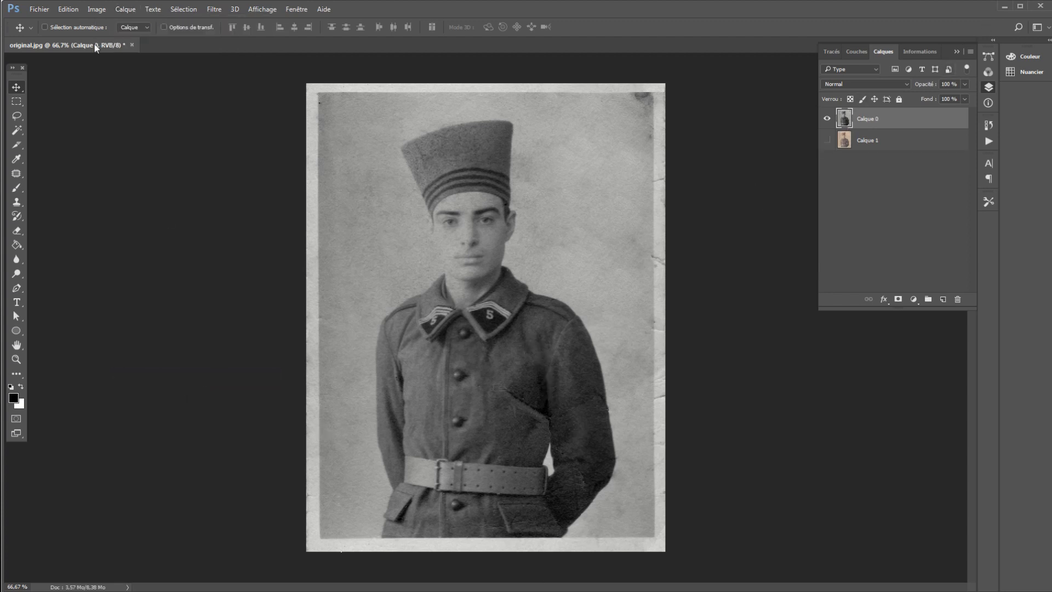
Cover the photo's cracked right border with a pasted copy of its full-height left border strip.
left_click(17, 102)
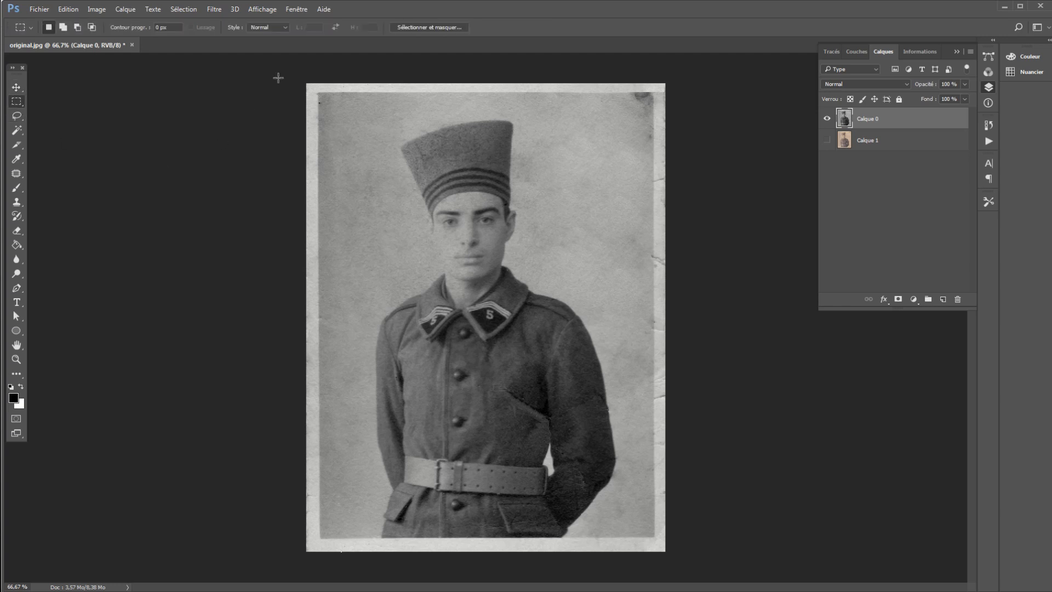
left_click_drag(296, 73, 319, 572)
left_click(67, 9)
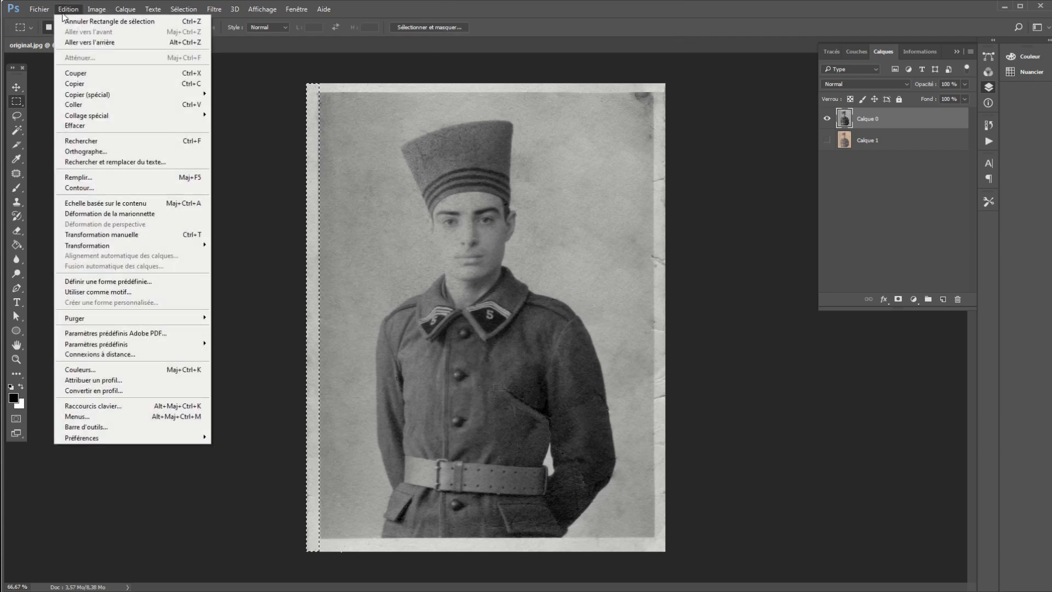
left_click(85, 81)
left_click(69, 9)
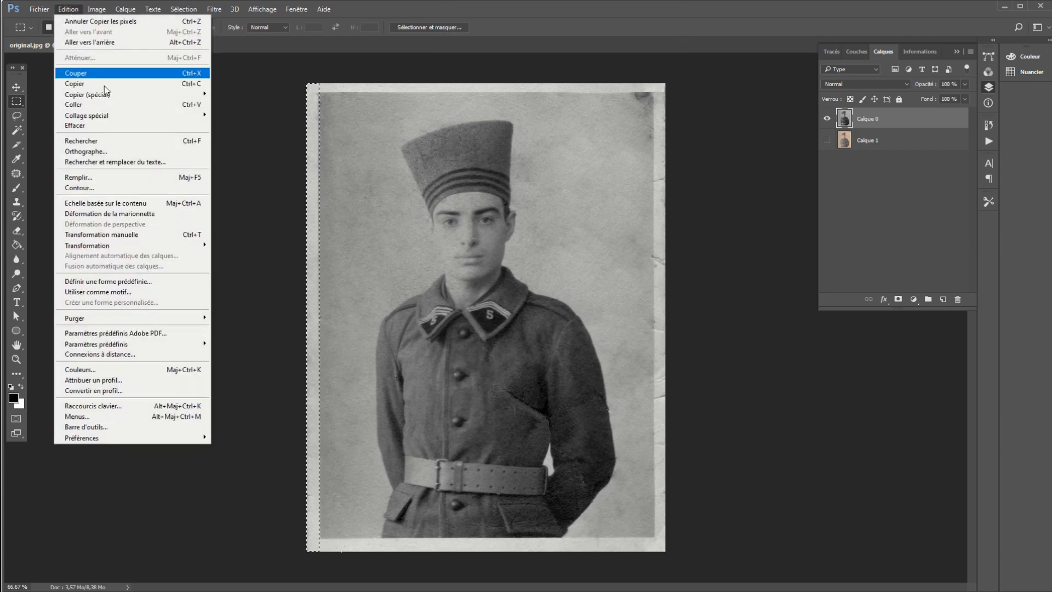
left_click(77, 101)
left_click(17, 88)
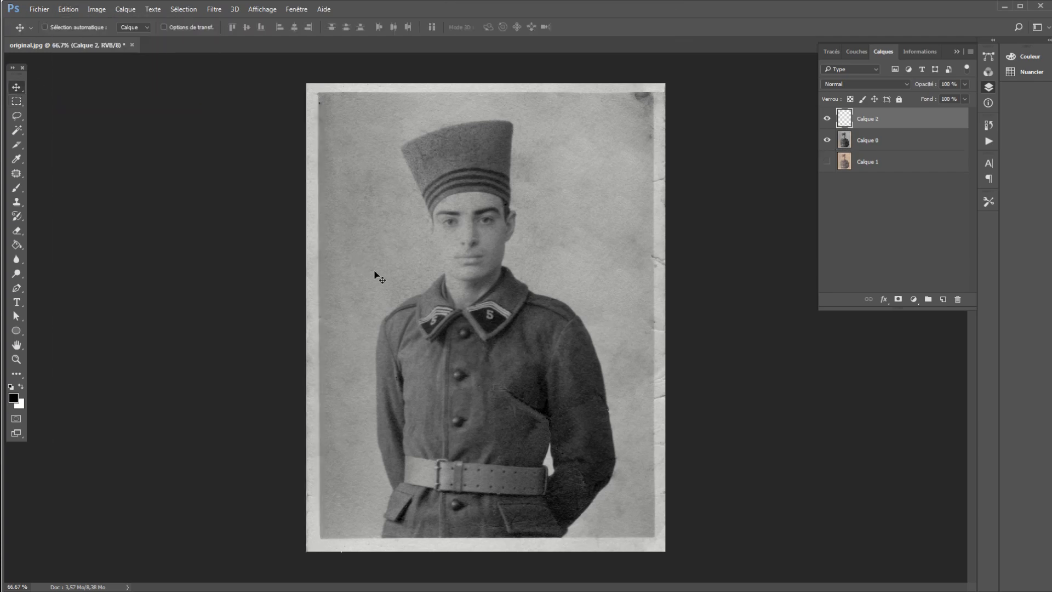
left_click_drag(310, 291, 656, 281)
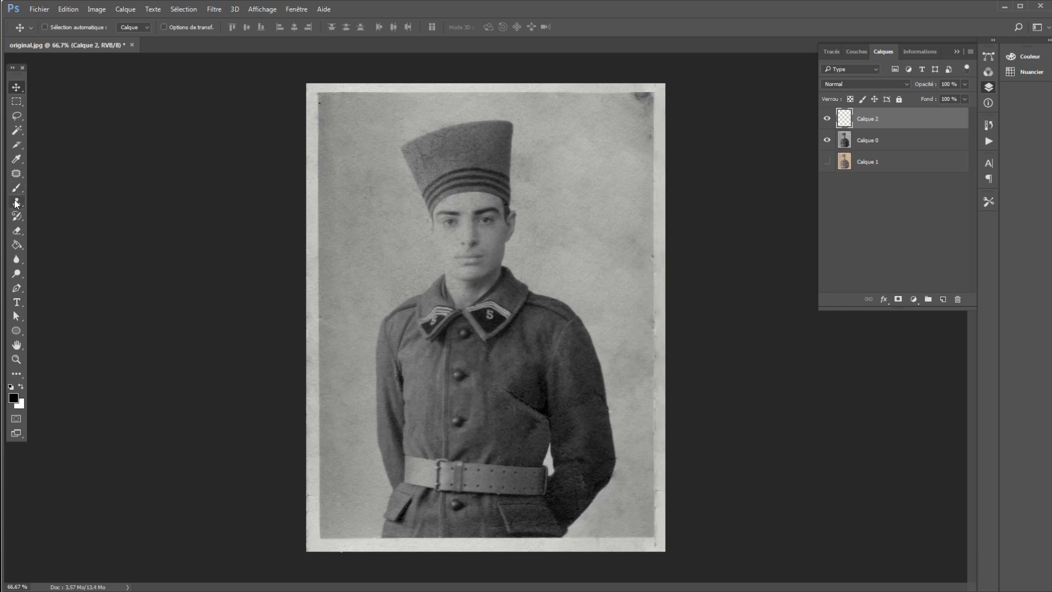
Blend the pasted right border strip with the Eraser at 43% opacity and merge it with the layer below.
left_click(17, 230)
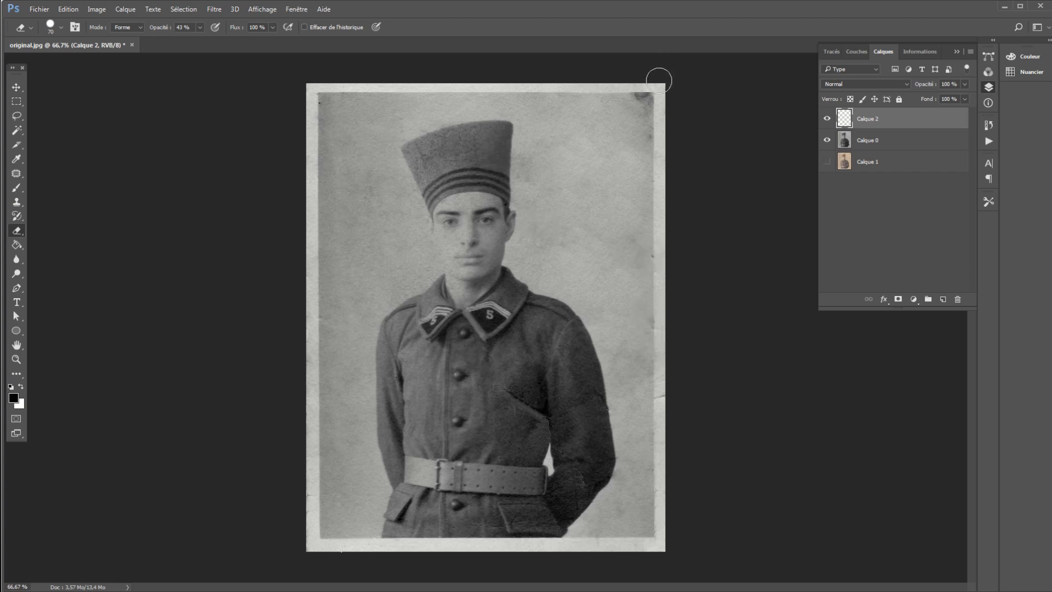
left_click(126, 9)
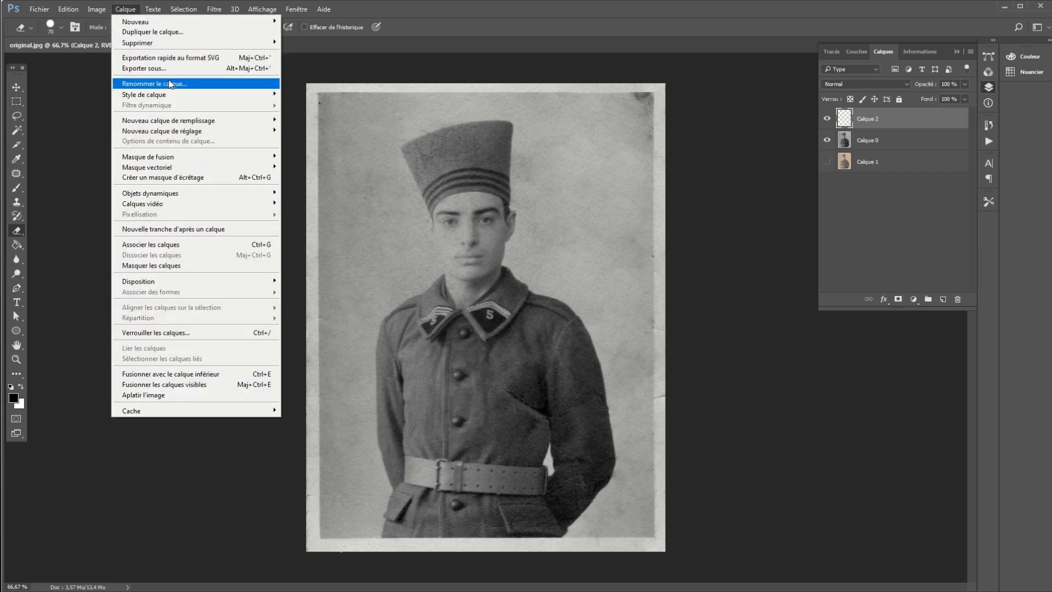
left_click(174, 374)
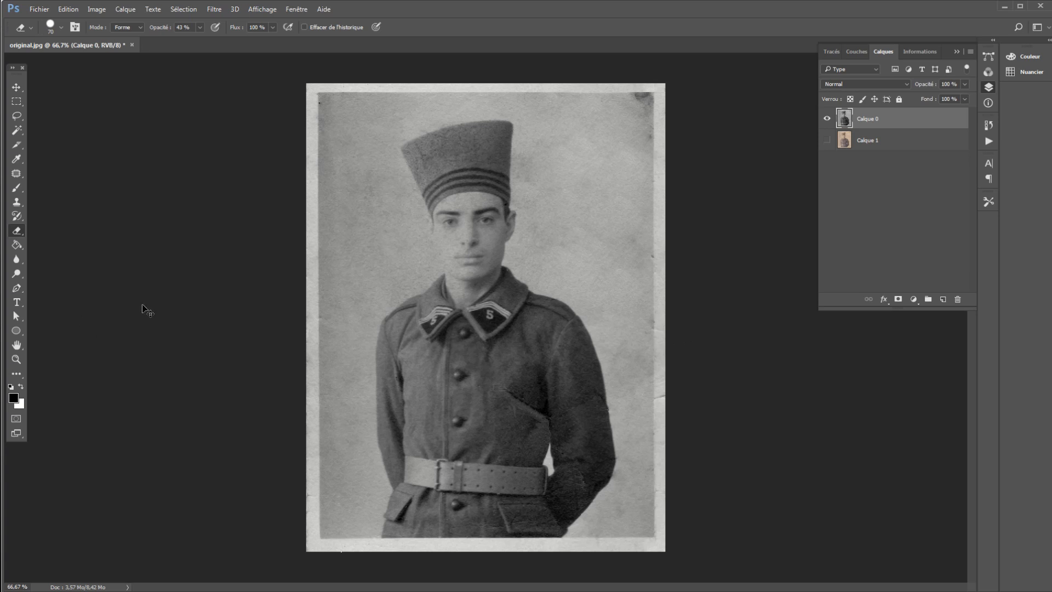
Clone clean border texture over the dark crack in the right border with a 42 px Clone Stamp brush.
key("ctrl+plus")
scroll(767, 353, "right", 5)
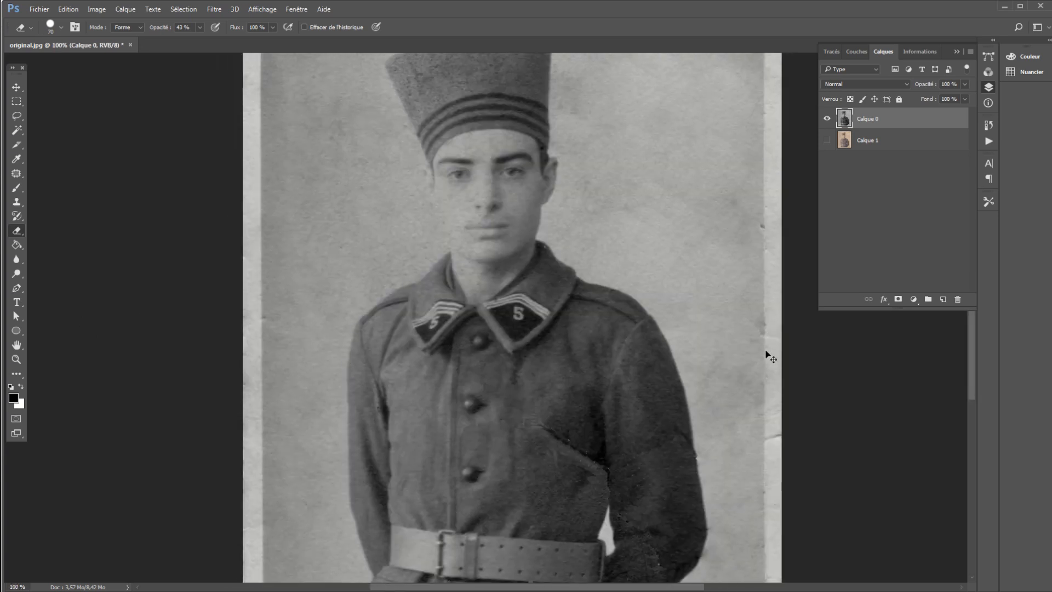
key("ctrl+plus")
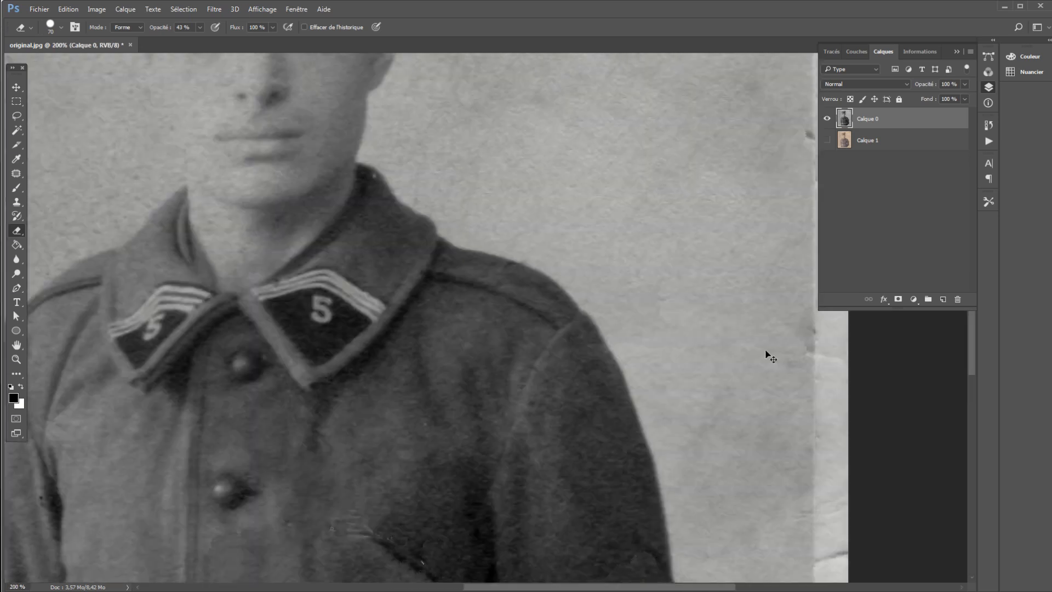
scroll(766, 353, "up", 1)
scroll(768, 355, "down", 2)
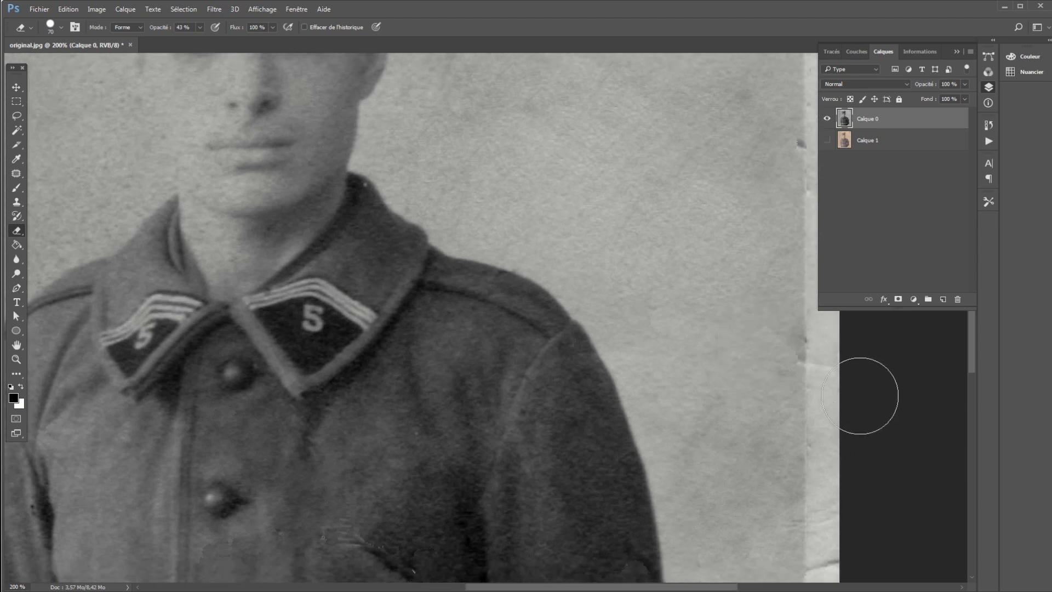
scroll(860, 396, "down", 5)
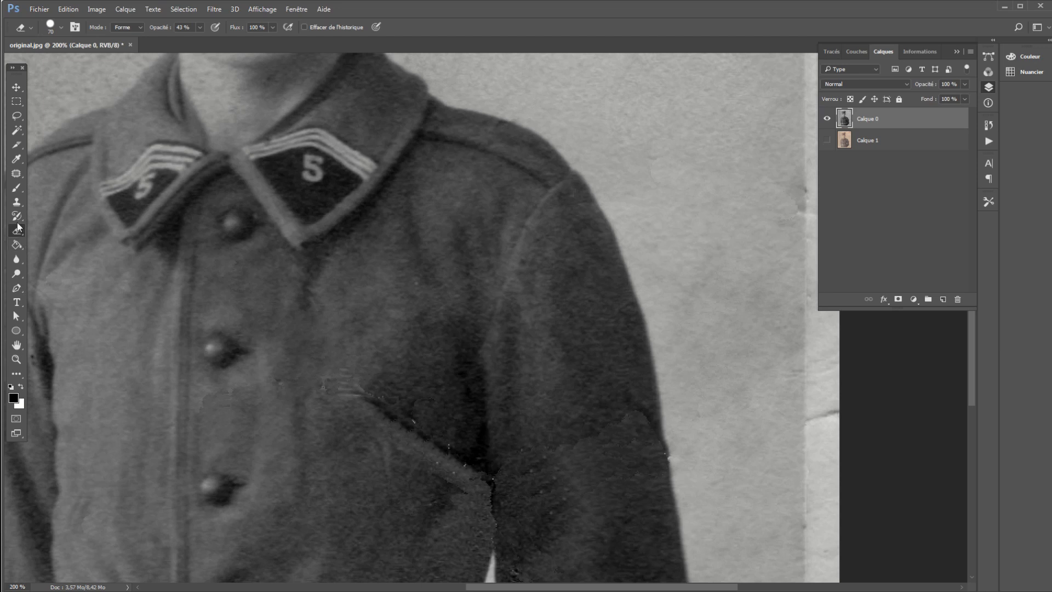
left_click(16, 201)
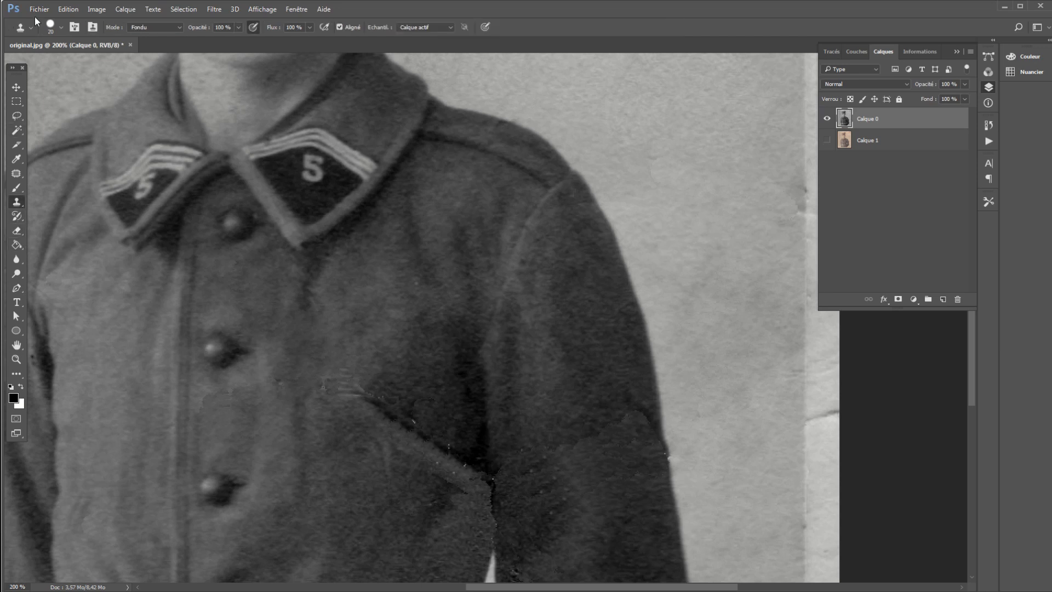
left_click(62, 29)
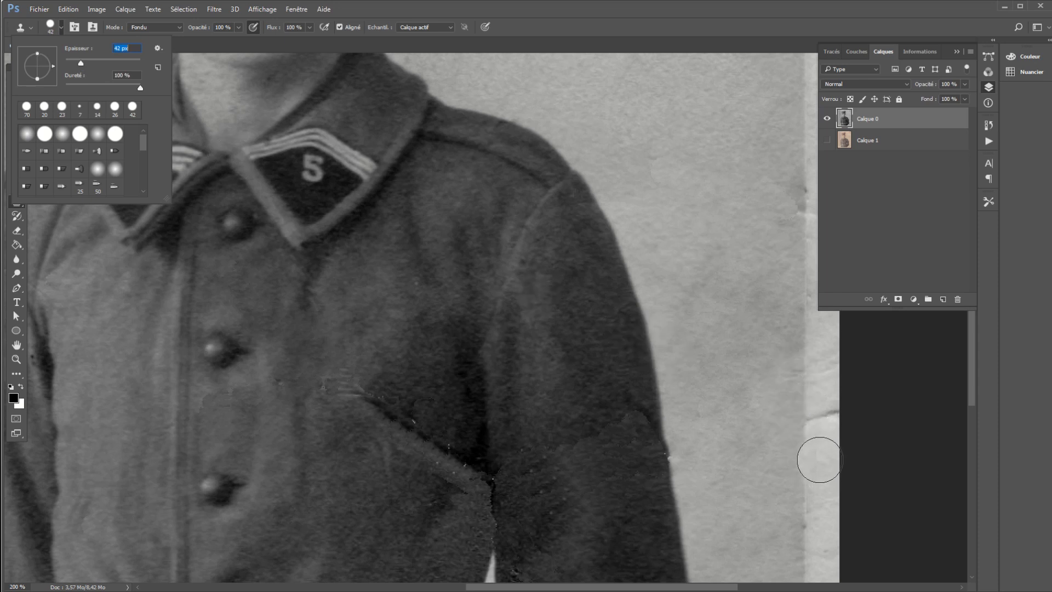
left_click(820, 460, "alt")
left_click_drag(816, 441, 815, 429)
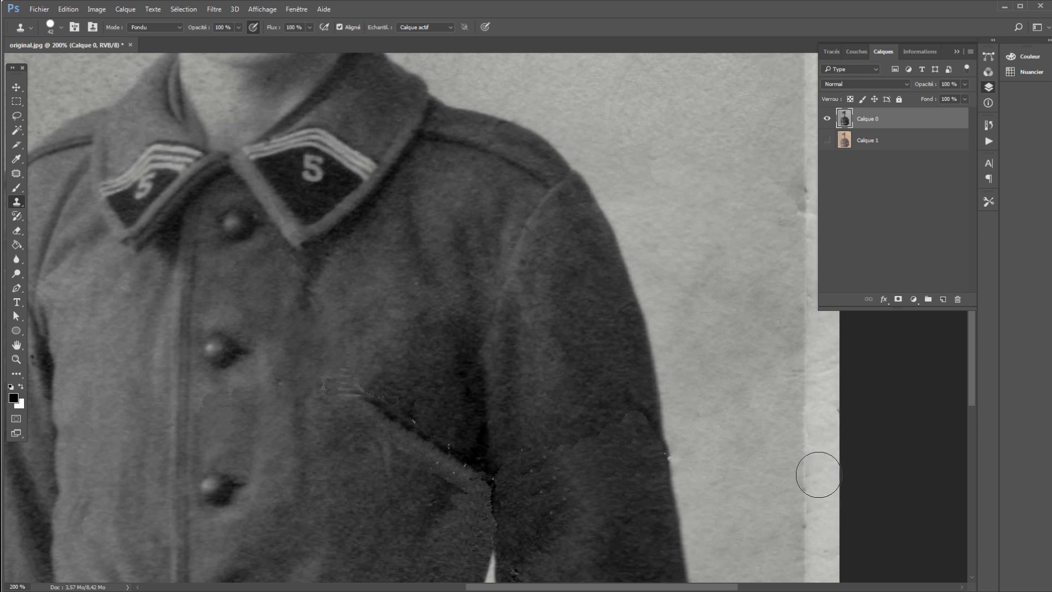
Clone away the dark marks on the right border's inner edge at shoulder height and patch the dark spot beside the border above them.
scroll(818, 474, "up", 5)
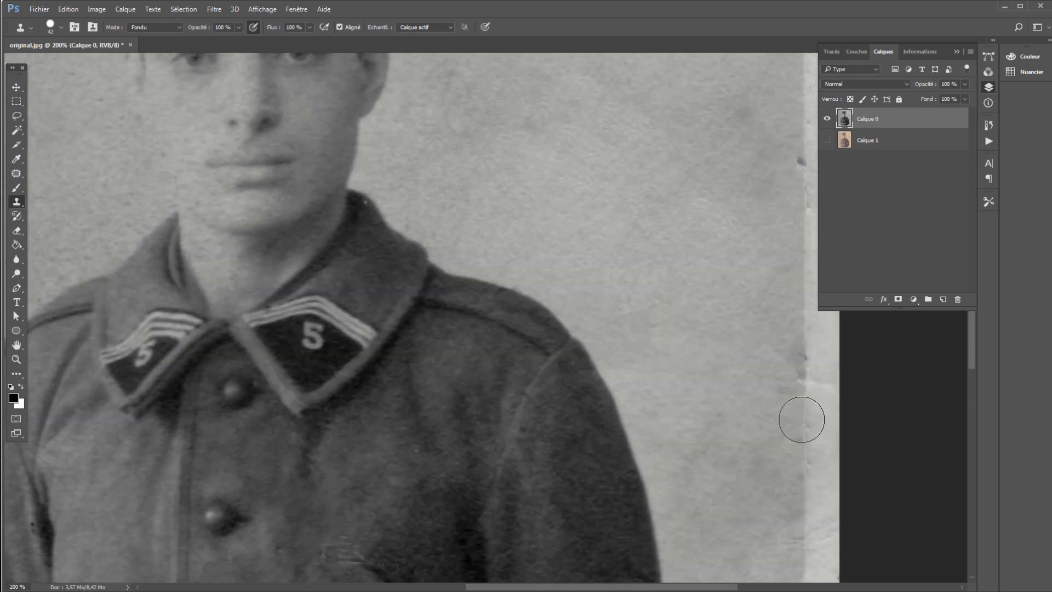
left_click_drag(802, 420, 801, 368)
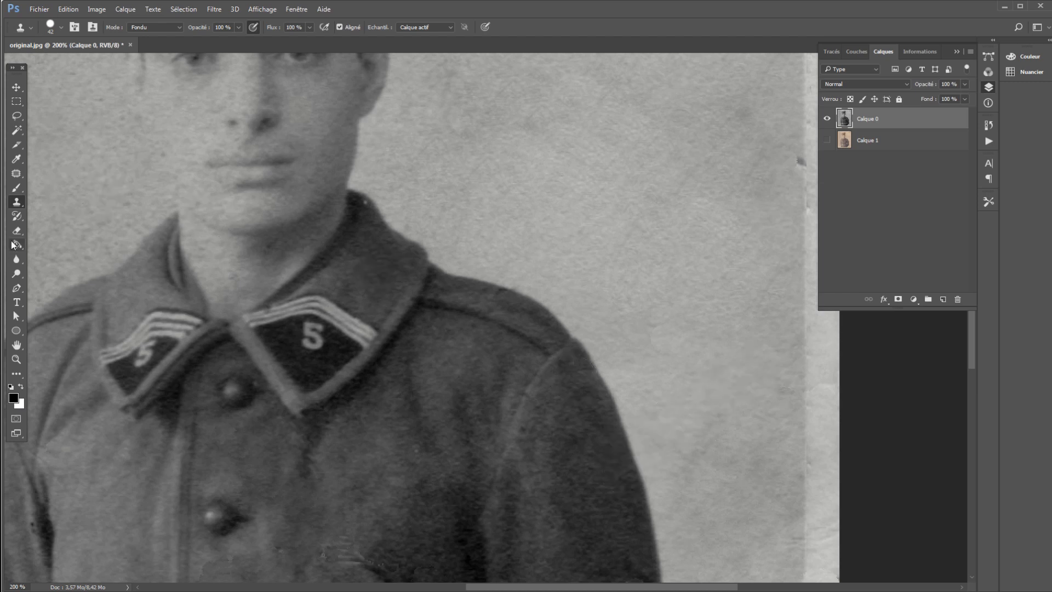
left_click(17, 174)
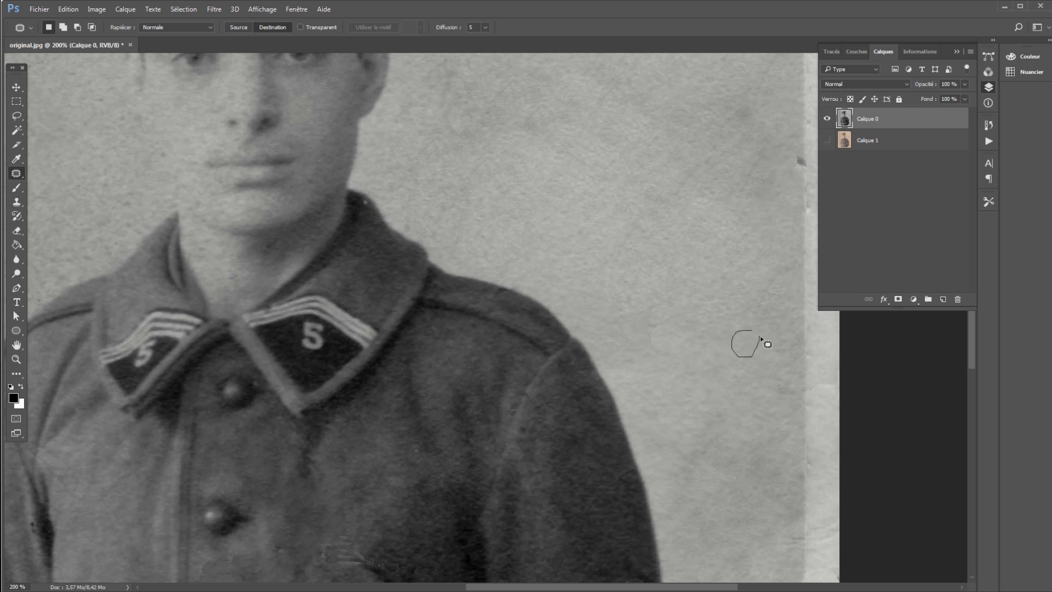
left_click_drag(760, 338, 774, 282)
scroll(778, 282, "up", 3)
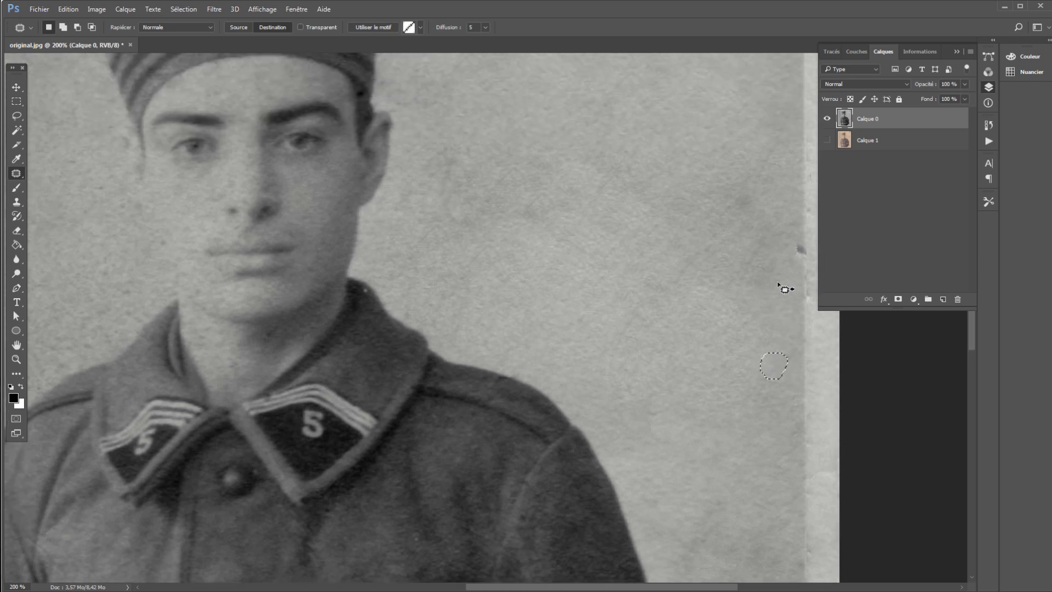
scroll(784, 289, "up", 3)
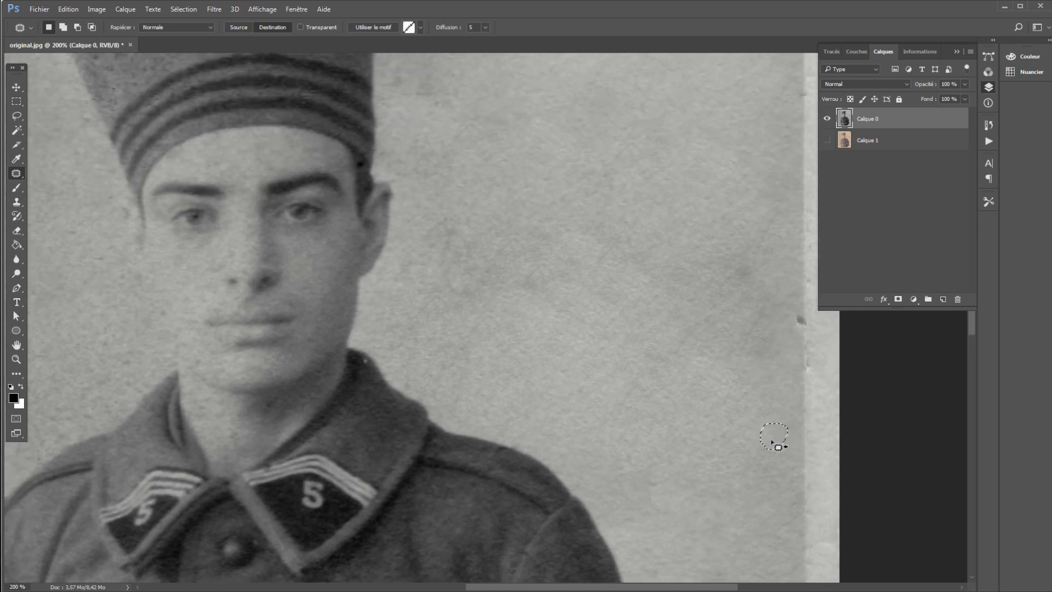
left_click_drag(772, 441, 786, 332)
key("ctrl+d")
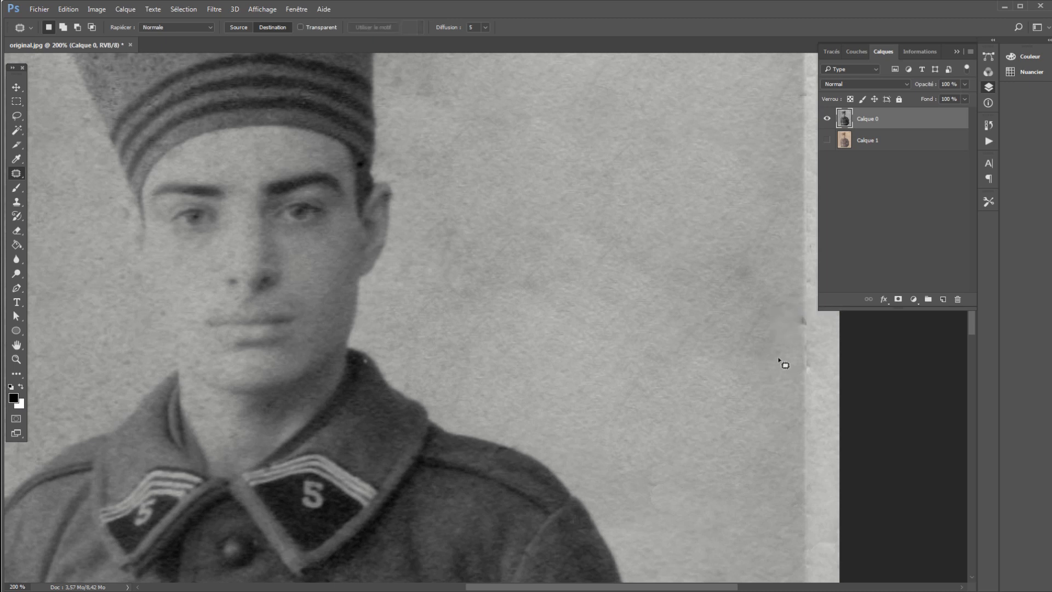
Patch the background beside the right border at face height and clone clean texture over the small dark mark on the border's edge.
scroll(782, 364, "up", 3)
scroll(782, 363, "up", 1)
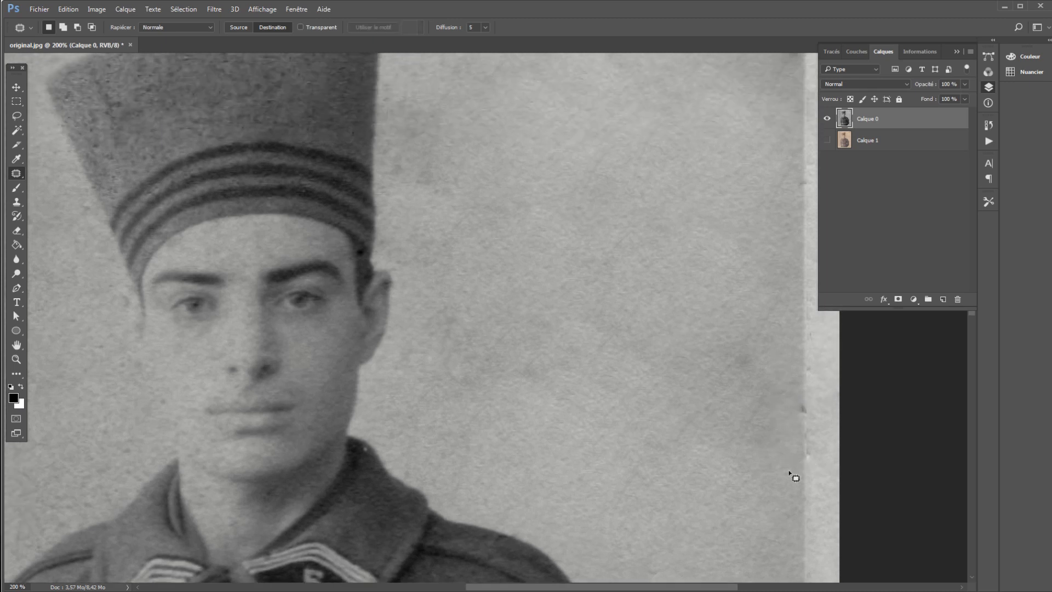
mouse_move(789, 359)
left_mouse_down()
mouse_move(796, 382)
mouse_move(817, 380)
mouse_move(793, 371)
left_mouse_up()
left_click(784, 390)
left_click(17, 201)
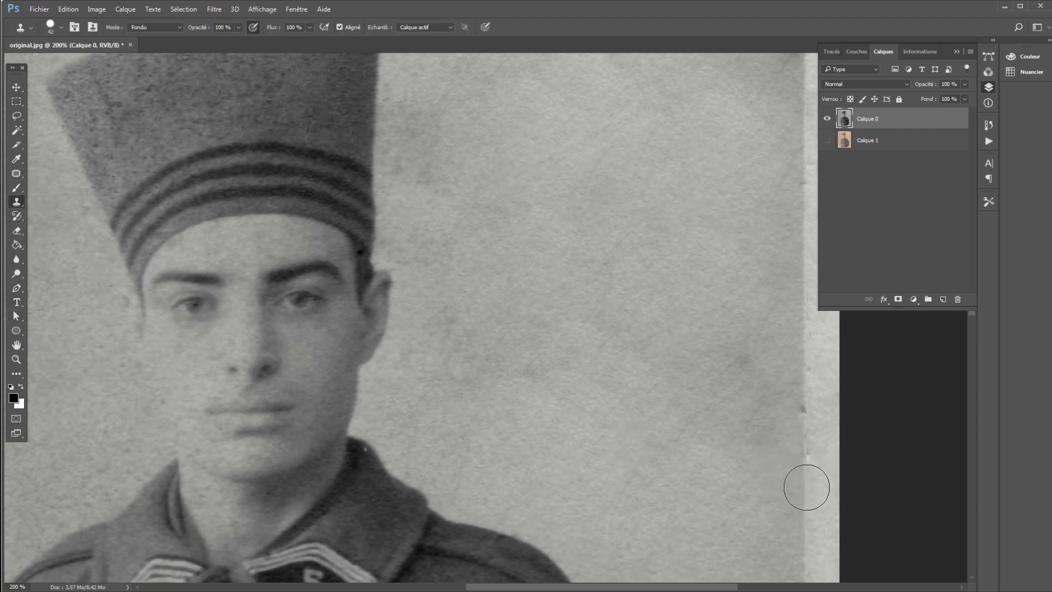
left_click(806, 487, "alt")
left_click(802, 461)
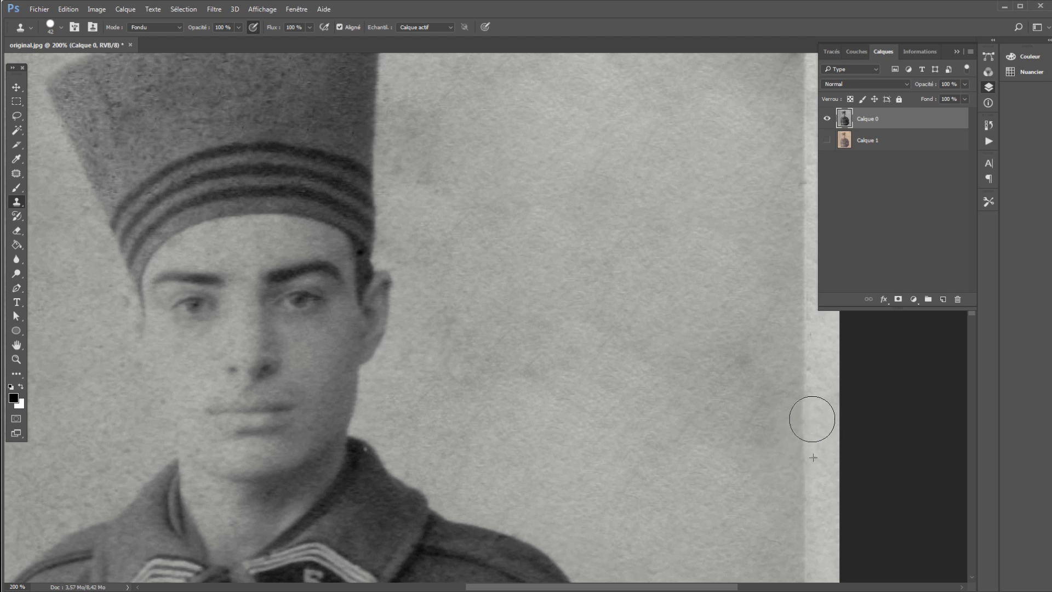
Clone clean background and border edge over the dark stain just below the top border in the photo's upper-right corner.
scroll(811, 442, "up", 5)
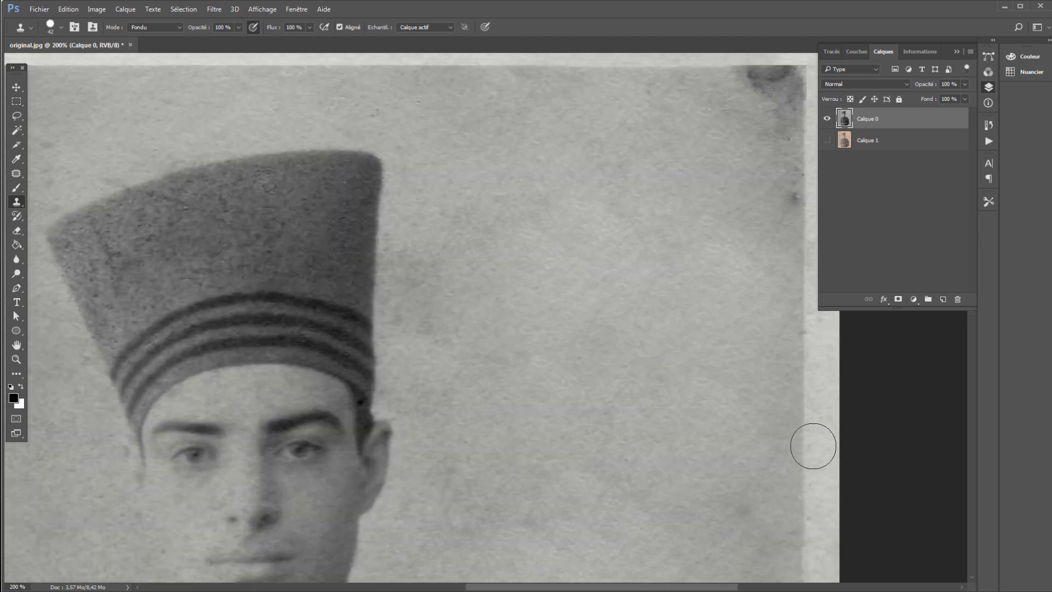
scroll(813, 445, "up", 7)
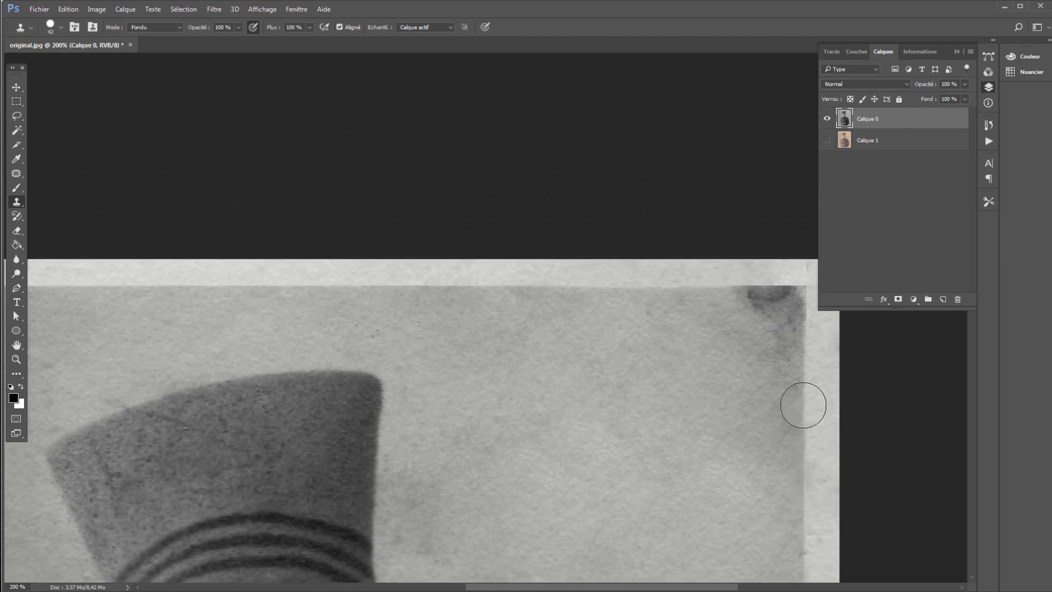
left_click(746, 345)
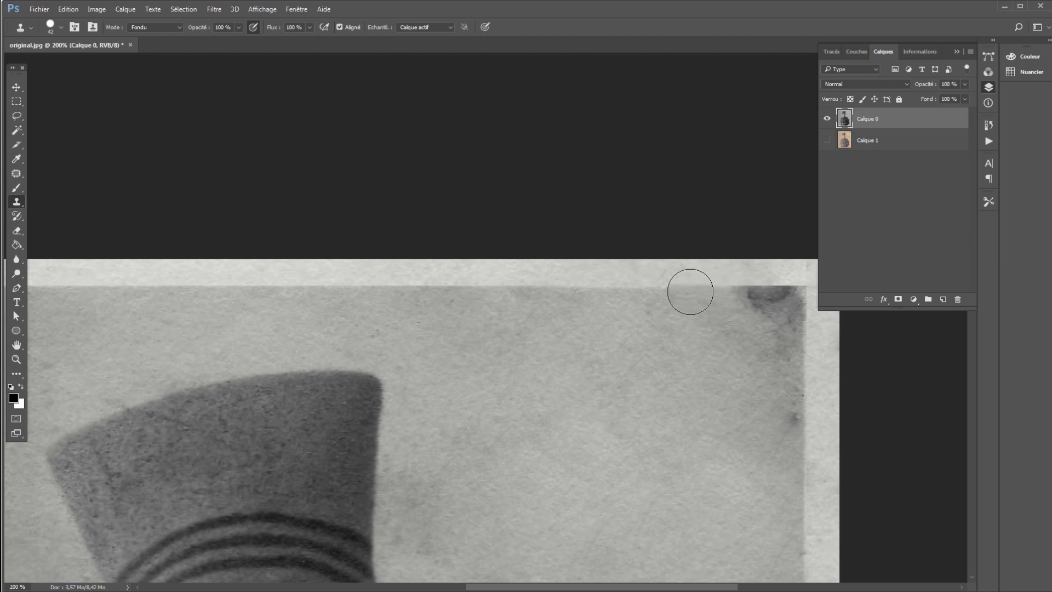
mouse_move(688, 294)
left_mouse_down()
mouse_move(786, 293)
mouse_move(774, 294)
left_mouse_up()
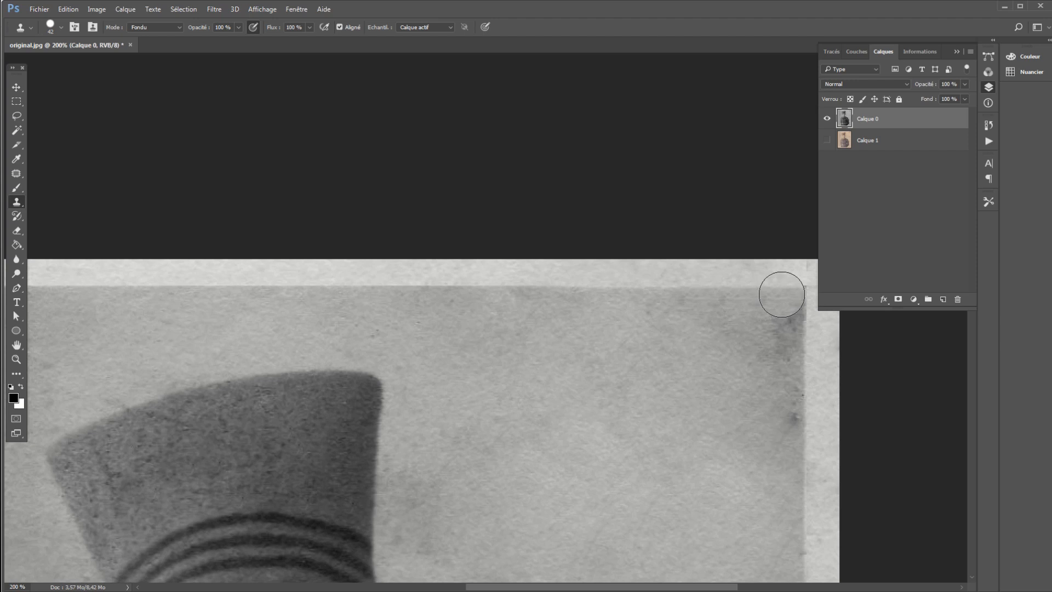
left_click_drag(781, 294, 777, 301)
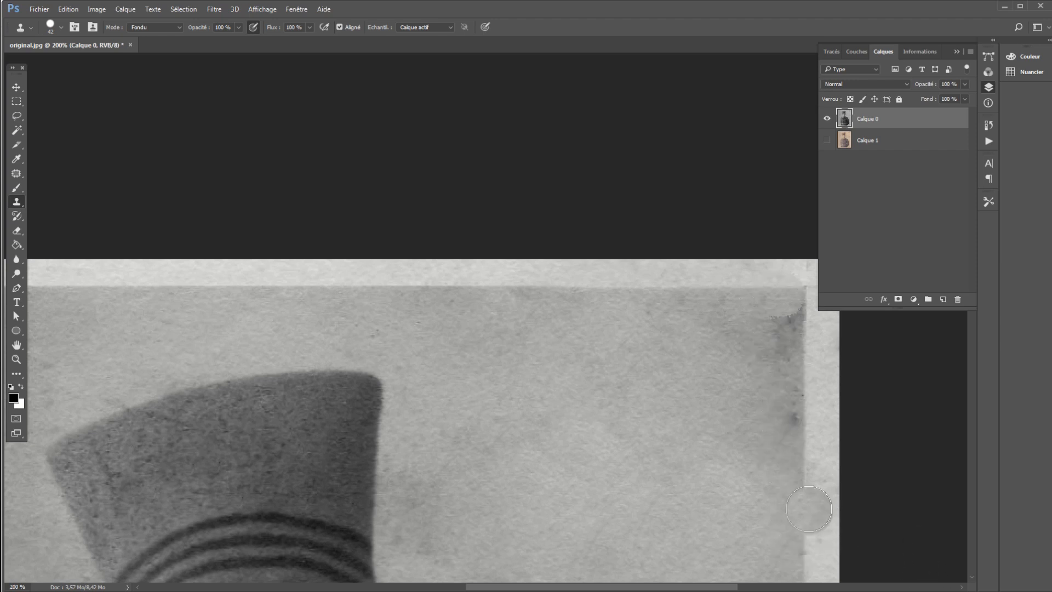
Clone clean texture up the right border's inner edge to cover the dark spots below the upper-right corner.
scroll(825, 541, "down", 3)
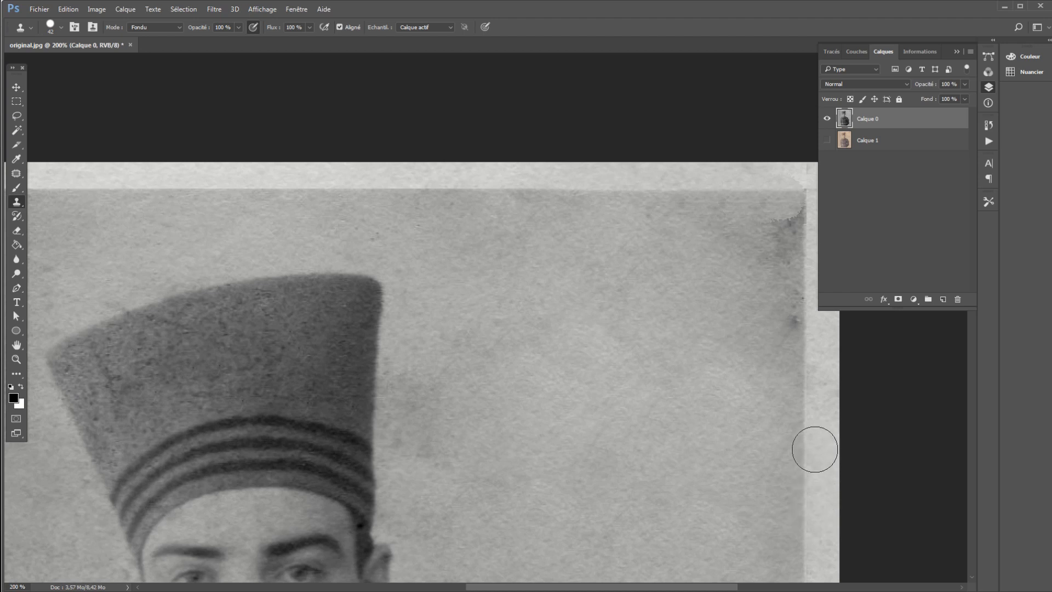
scroll(816, 412, "up", 3)
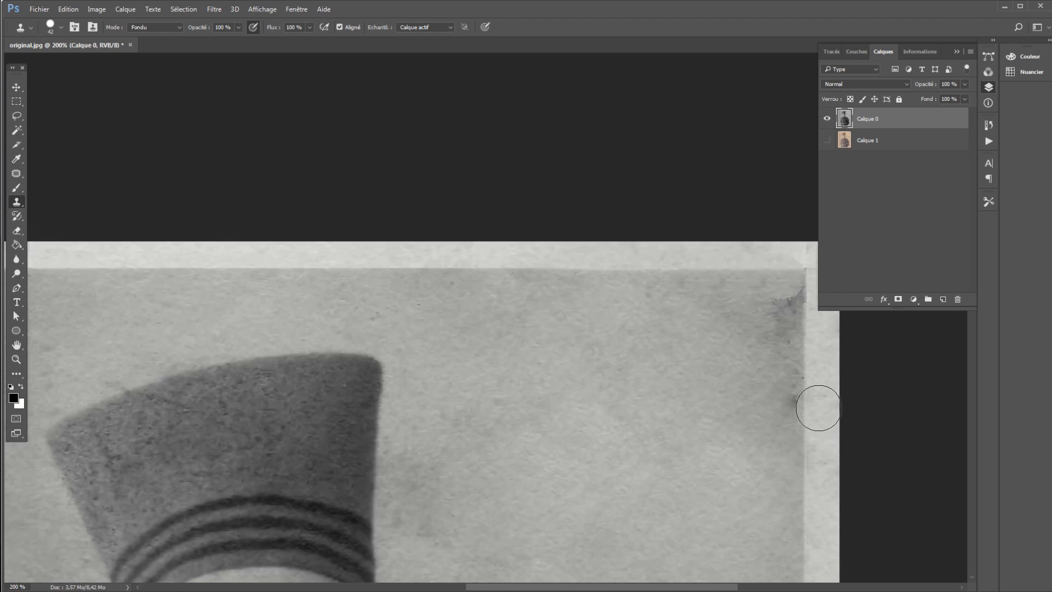
left_click_drag(814, 414, 816, 360)
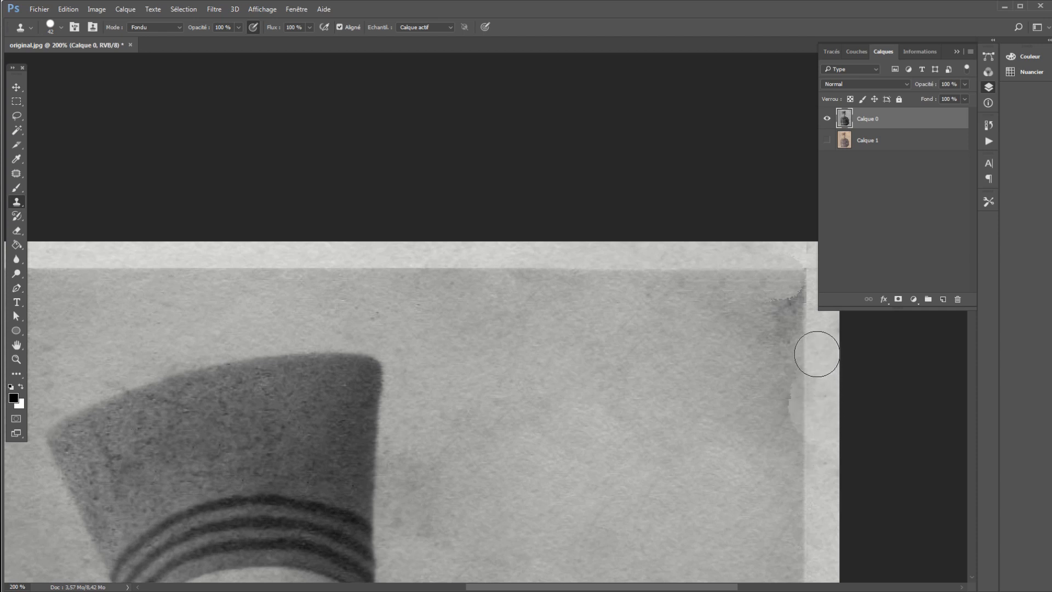
scroll(817, 355, "up", 2)
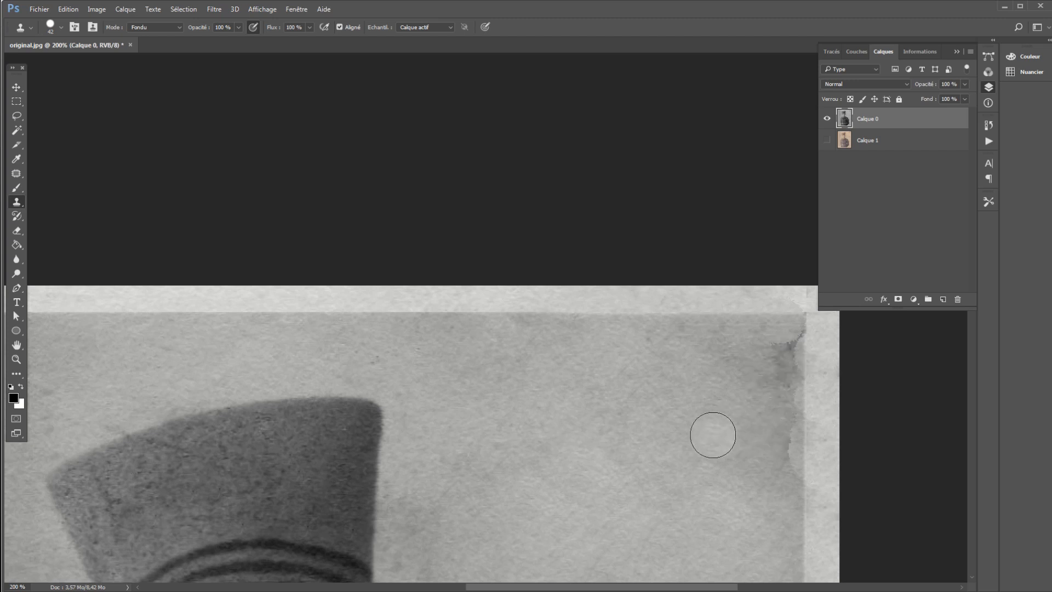
left_click(704, 383, "alt")
mouse_move(705, 382)
left_mouse_down()
mouse_move(732, 358)
mouse_move(772, 349)
left_mouse_up()
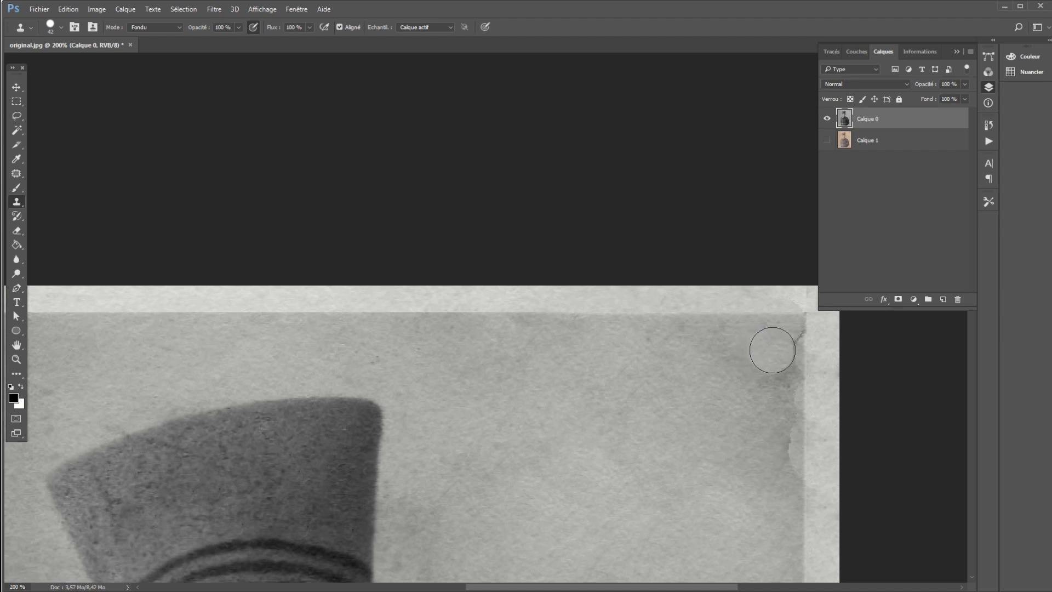
left_click(774, 351)
left_click(792, 436)
left_click(734, 386)
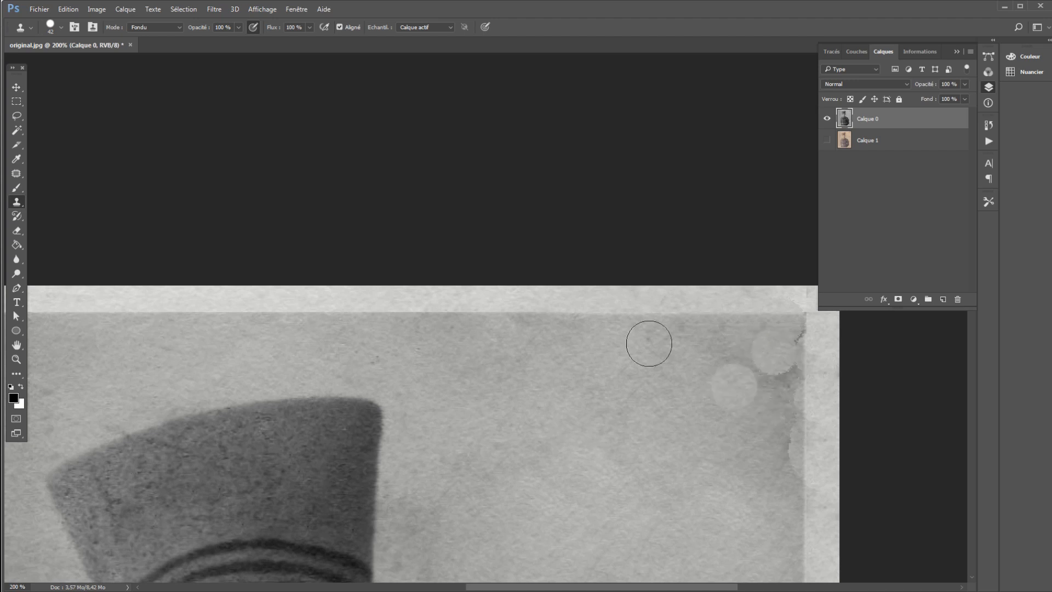
key("ctrl+z")
left_click(85, 12)
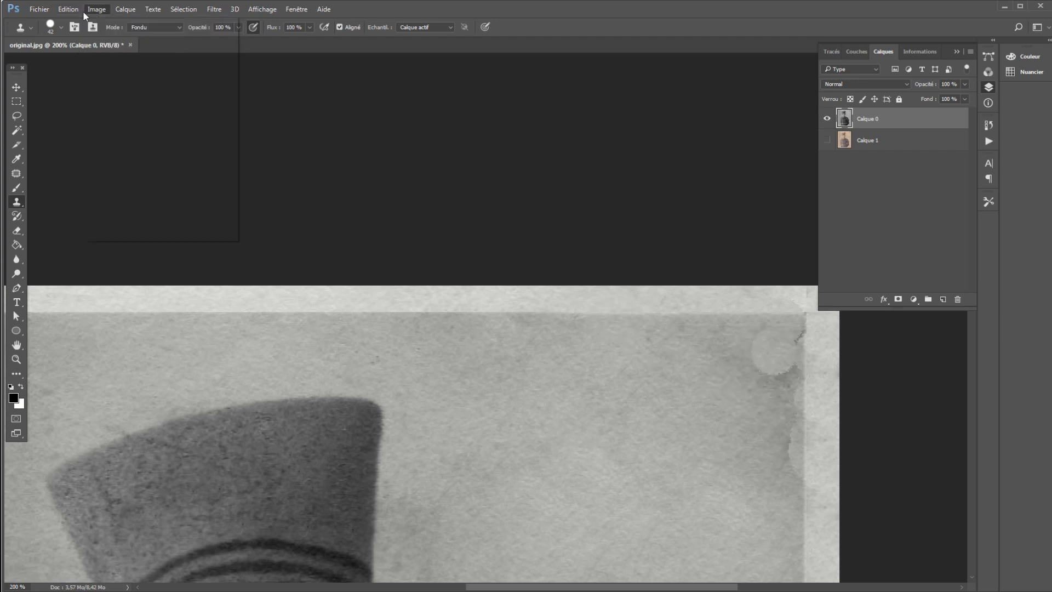
mouse_move(75, 9)
left_click(93, 47)
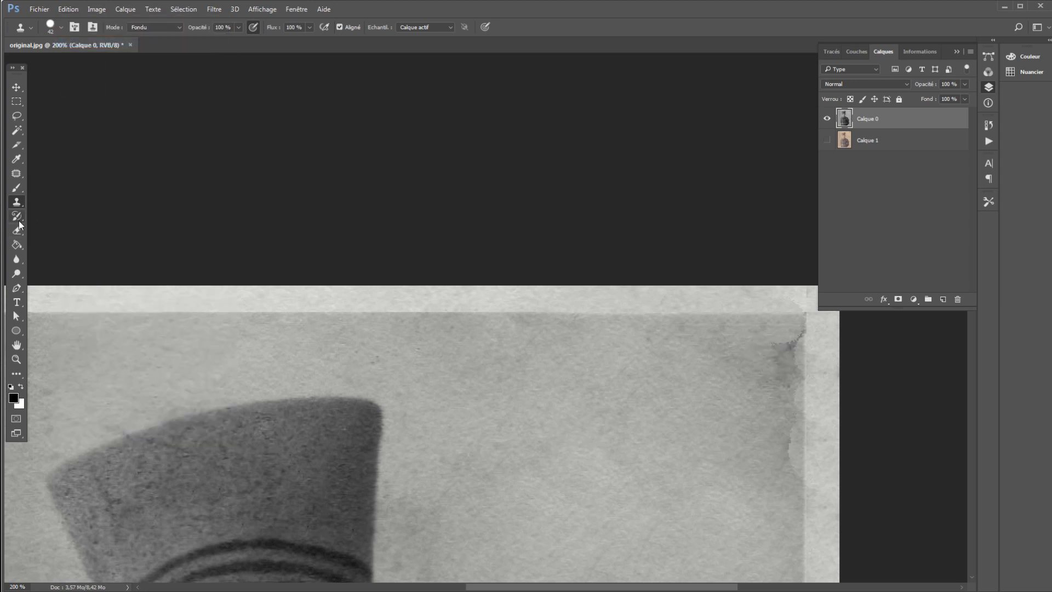
Patch the remaining dark smudges in the background of the photo's upper-right corner with clean nearby texture.
left_click(17, 173)
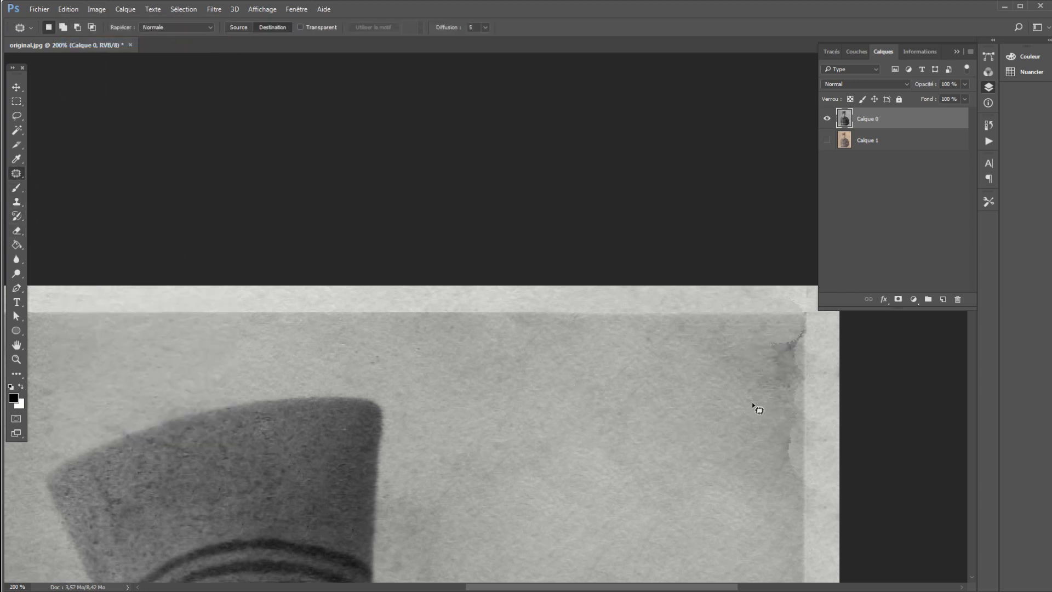
mouse_move(752, 403)
left_mouse_down()
mouse_move(723, 441)
mouse_move(748, 448)
mouse_move(763, 427)
mouse_move(752, 397)
mouse_move(751, 436)
mouse_move(776, 449)
mouse_move(778, 478)
mouse_move(781, 360)
mouse_move(725, 367)
left_mouse_up()
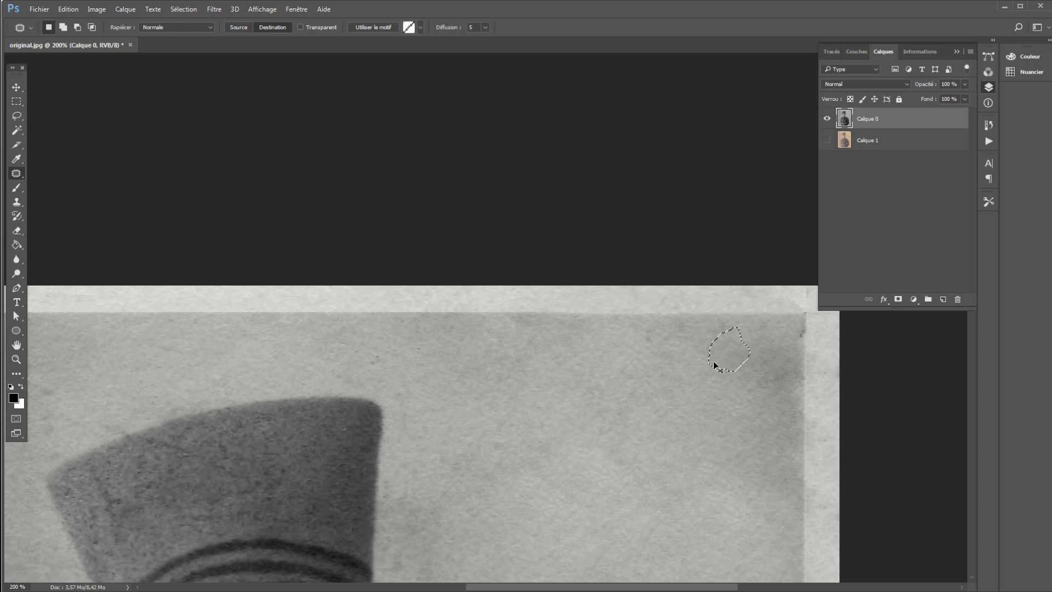
Compare the whole restored photo with the damaged original by showing Calque 1 and toggling the visibility of Calque 0.
key("ctrl+minus")
key("ctrl+minus")
key("ctrl+minus")
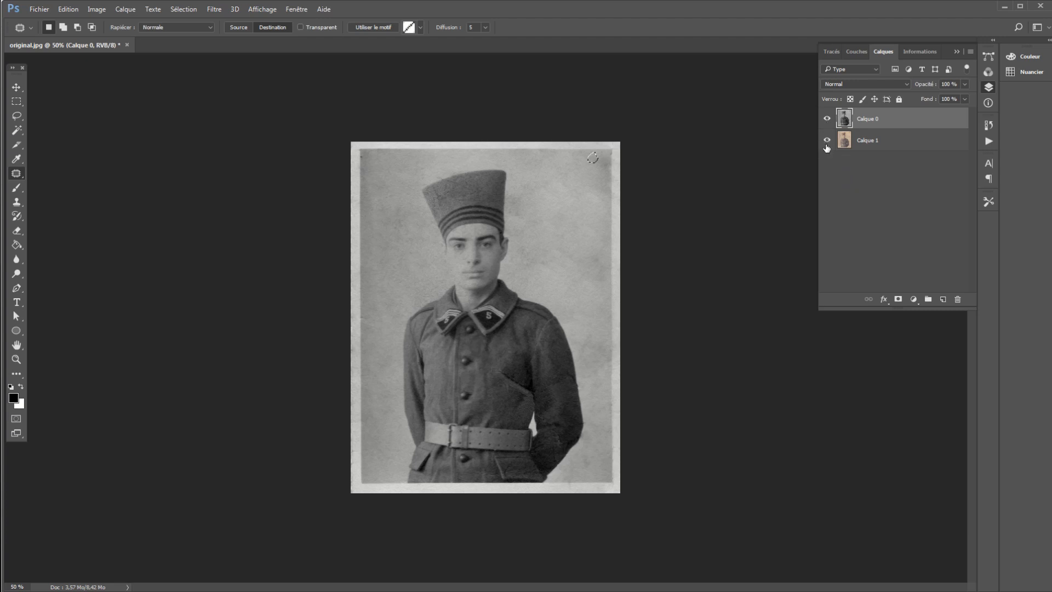
left_click(827, 119)
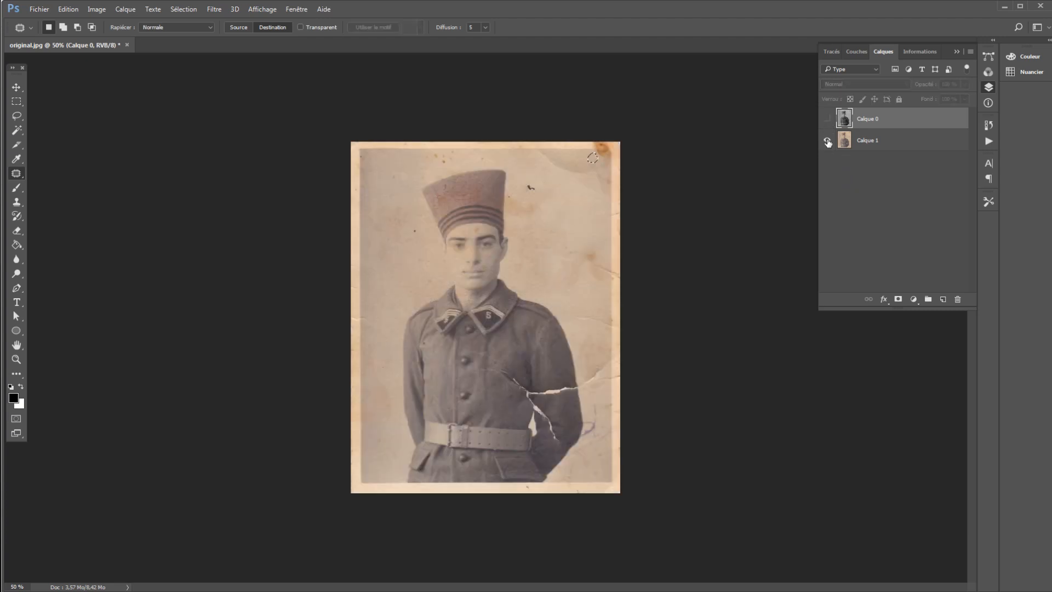
left_click(828, 119)
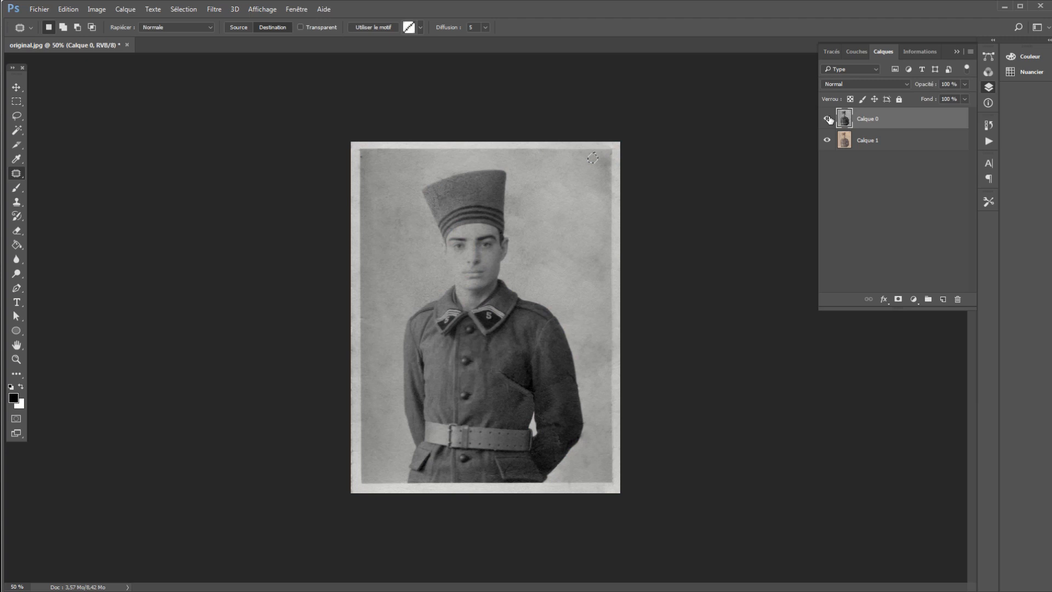
left_click(827, 119)
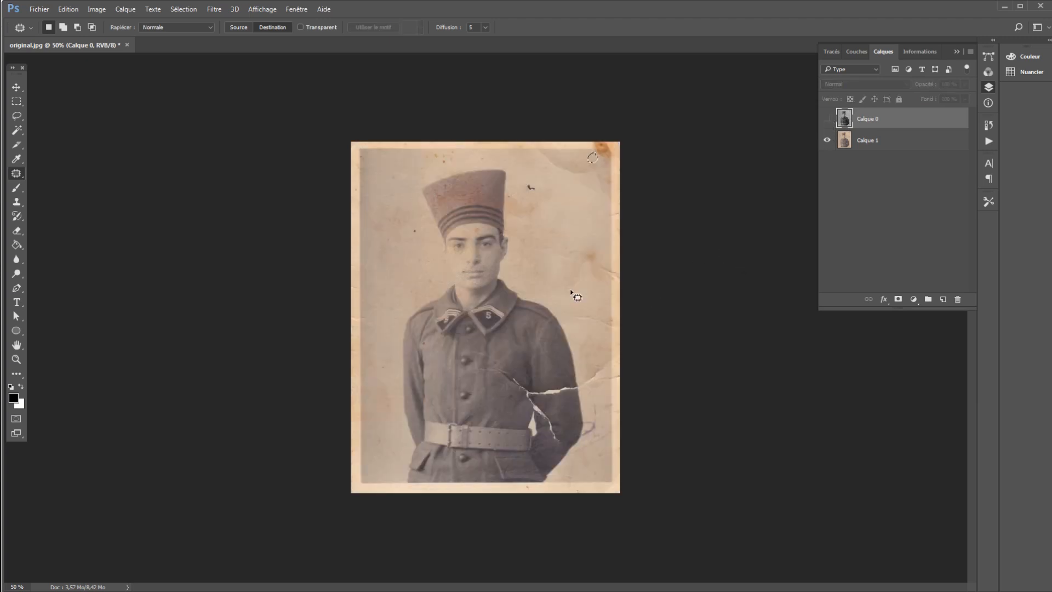
left_click(16, 87)
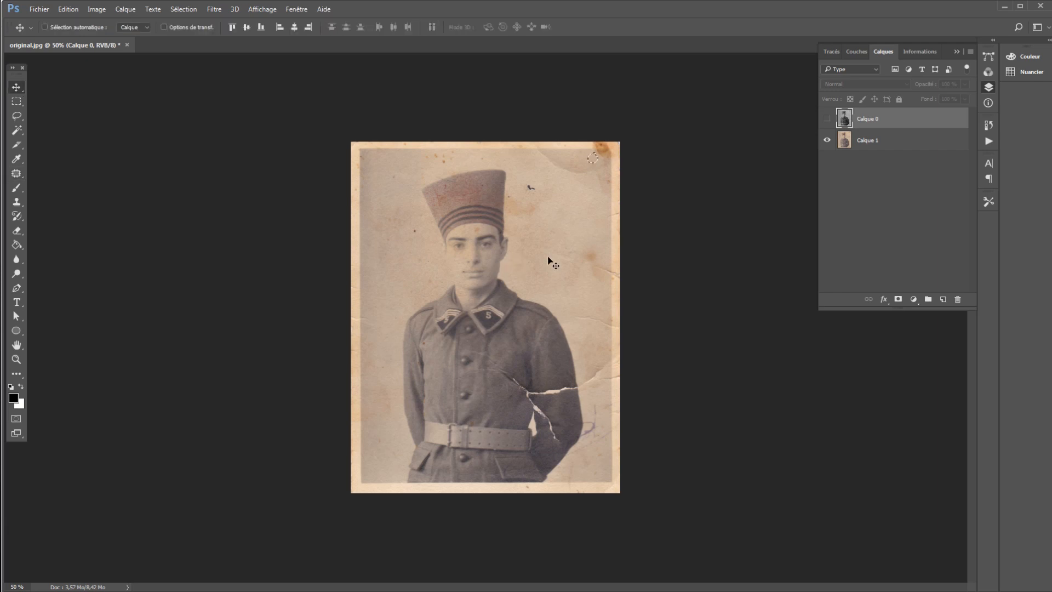
left_click(827, 119)
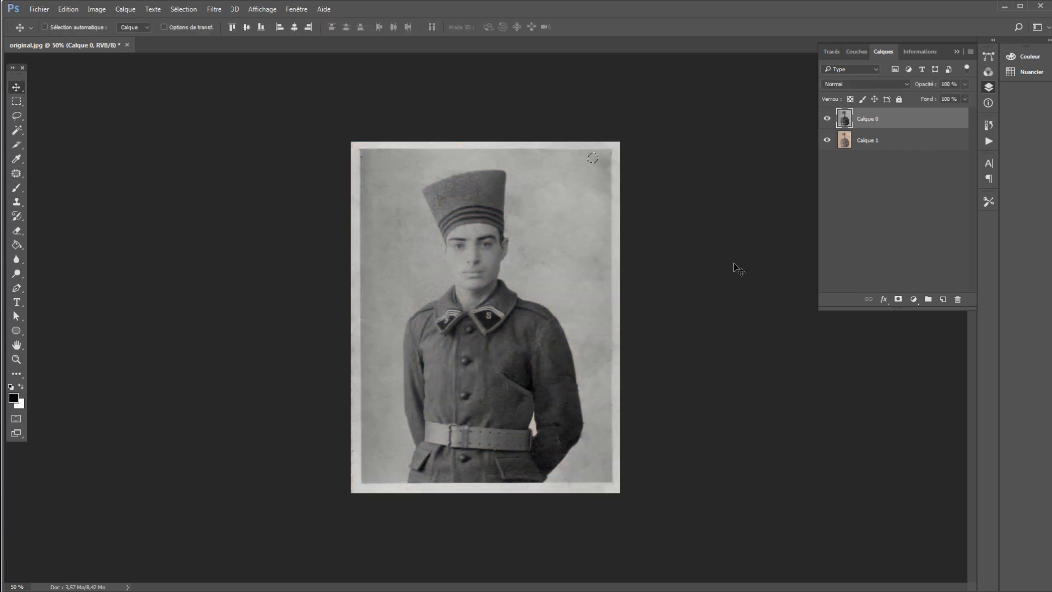